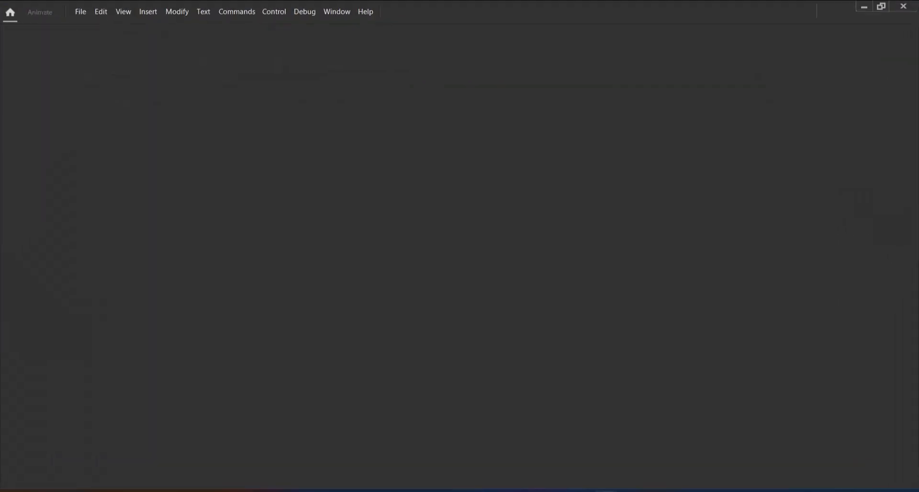
Step: Create a new Character Animation document with a width of 900 and a height of 480 pixels
{"action": "left_click", "coordinate": [81, 12]}
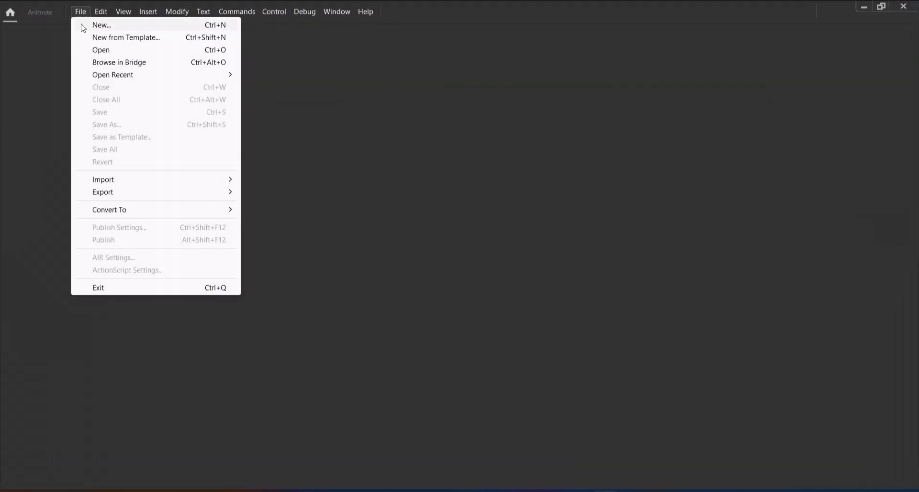
{"action": "left_click", "coordinate": [106, 26]}
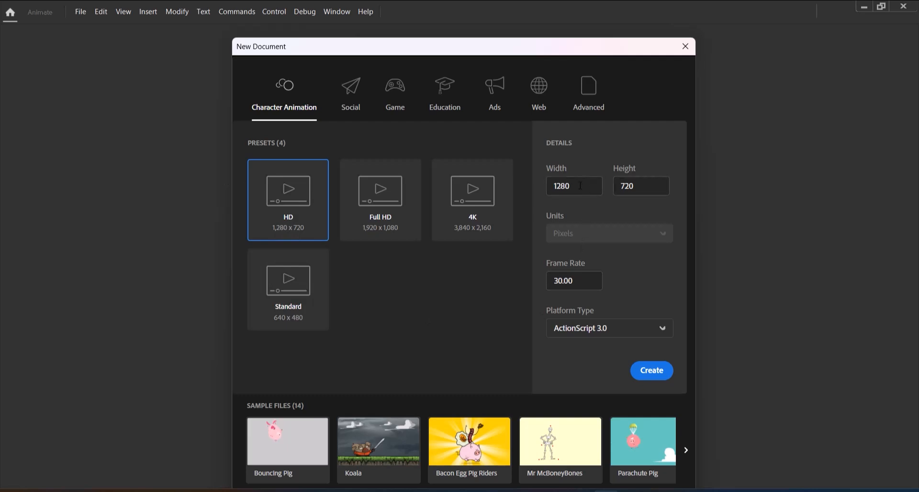
{"action": "left_click", "coordinate": [580, 186]}
{"action": "type", "text": "900"}
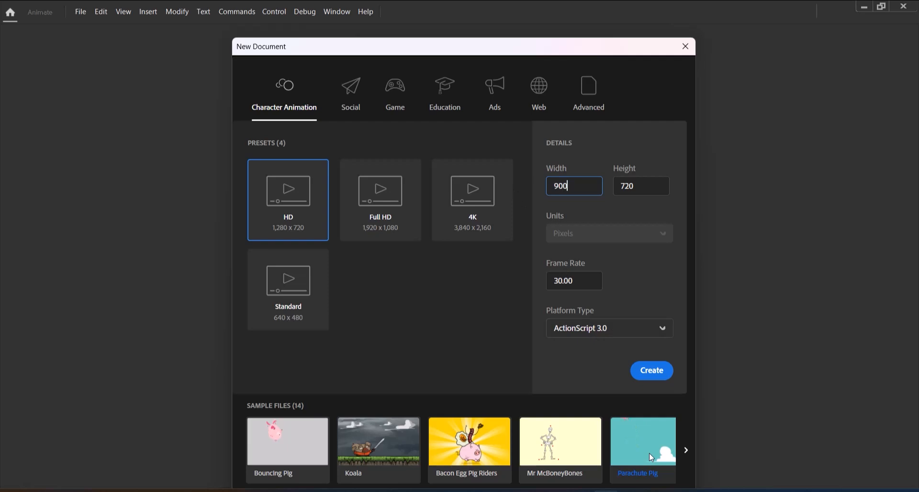
{"action": "left_click", "coordinate": [625, 189]}
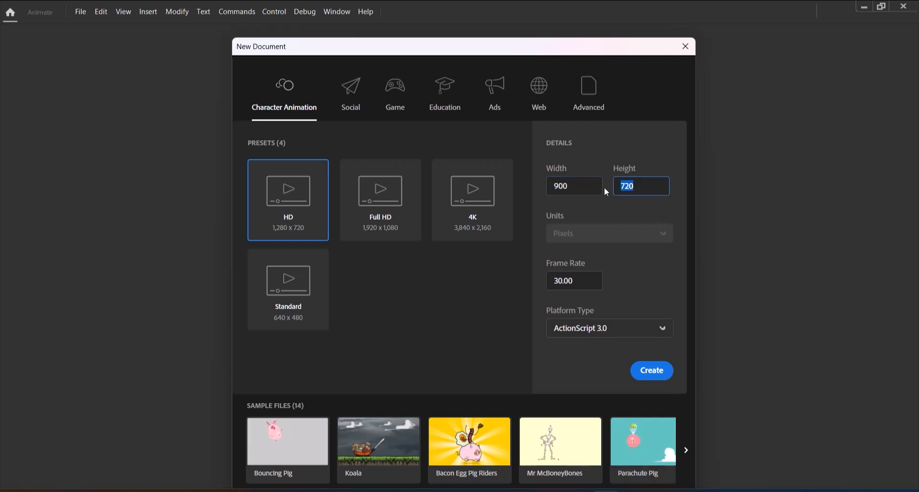
{"action": "type", "text": "480"}
{"action": "left_click", "coordinate": [648, 376]}
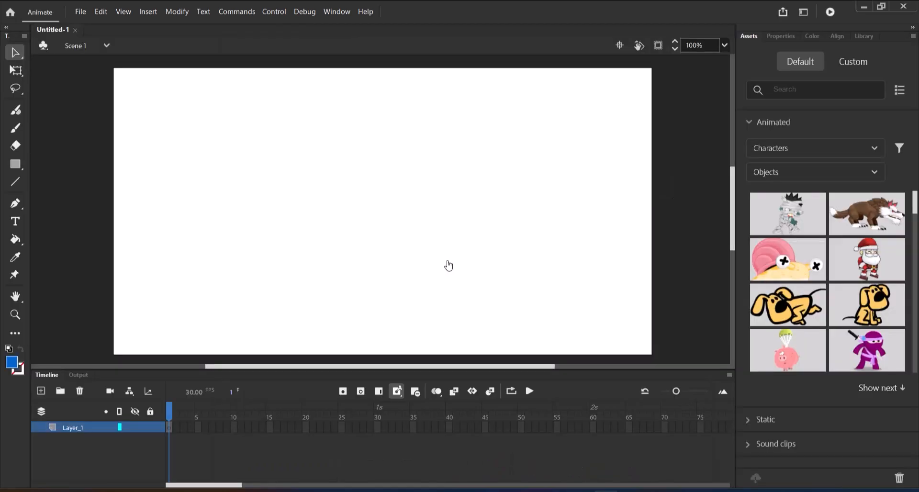
Step: Import Background.gif from the source files folder onto the stage
{"action": "left_click", "coordinate": [80, 19]}
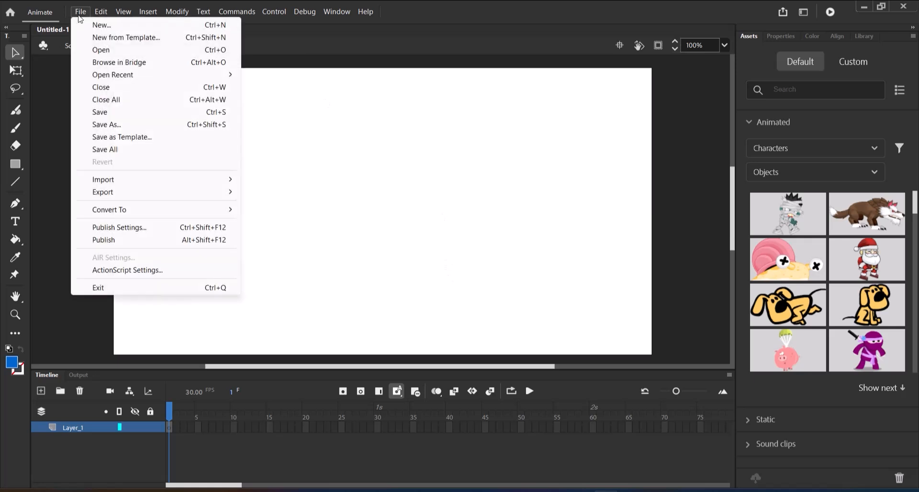
{"action": "mouse_move", "coordinate": [110, 181]}
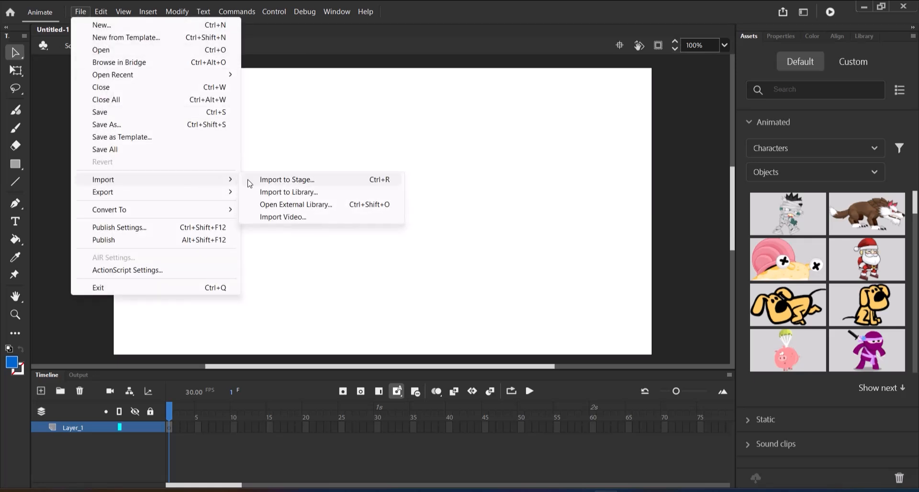
{"action": "left_click", "coordinate": [297, 183]}
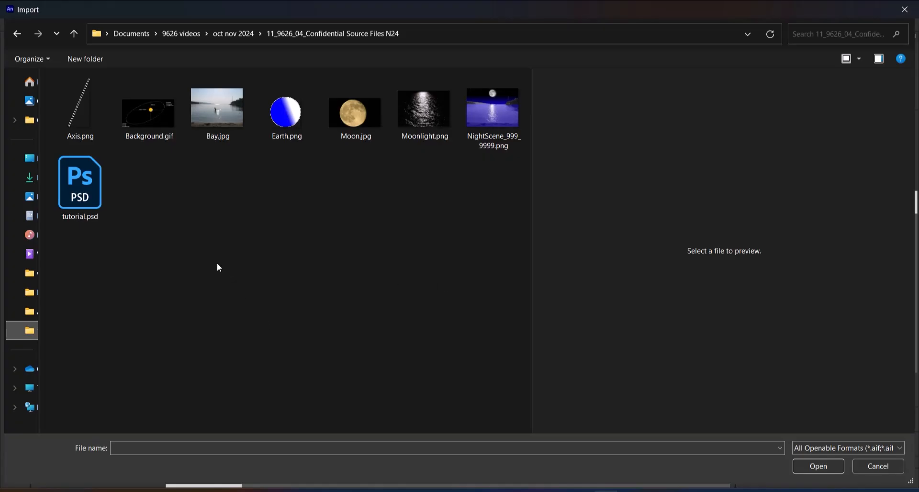
{"action": "left_click", "coordinate": [150, 108]}
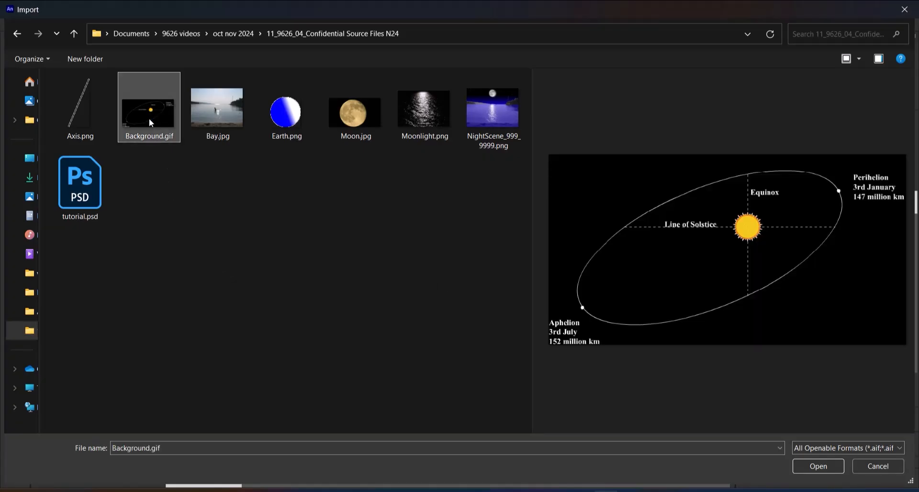
{"action": "left_click", "coordinate": [818, 466]}
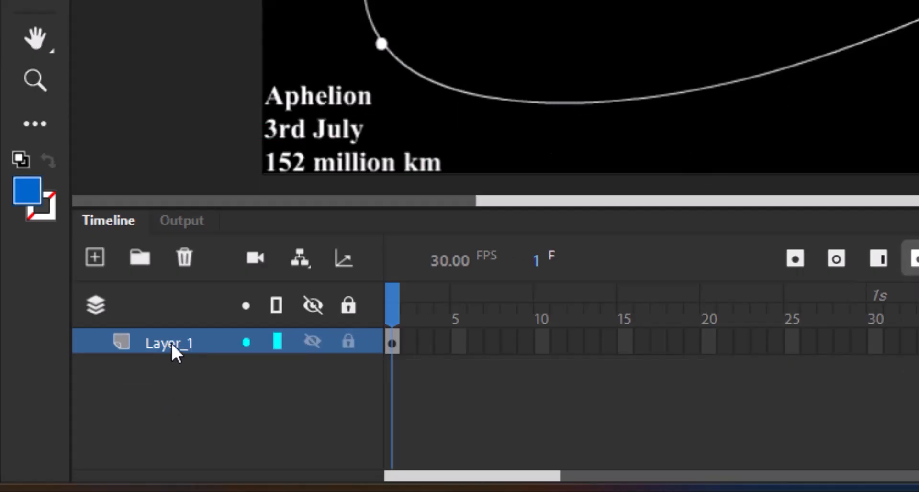
Step: Rename the layer holding the orbit image to "Background" and lock it
{"action": "double_click", "coordinate": [171, 342]}
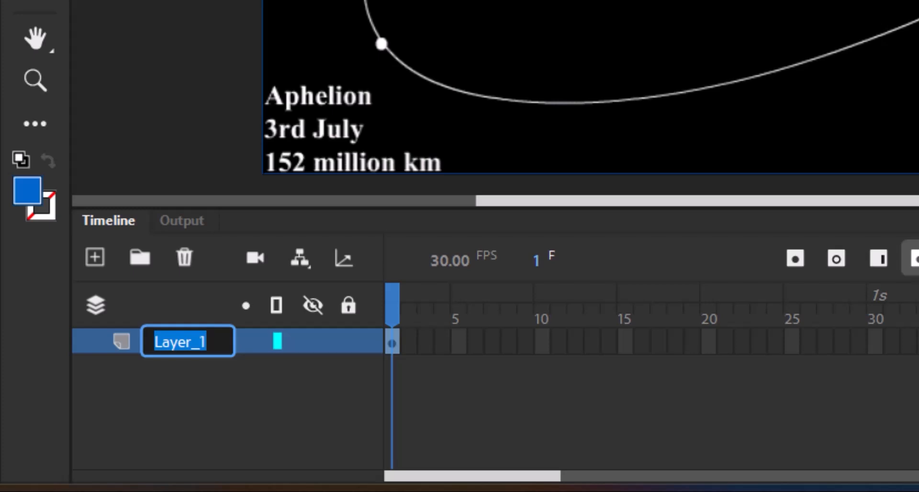
{"action": "type", "text": "Backgro"}
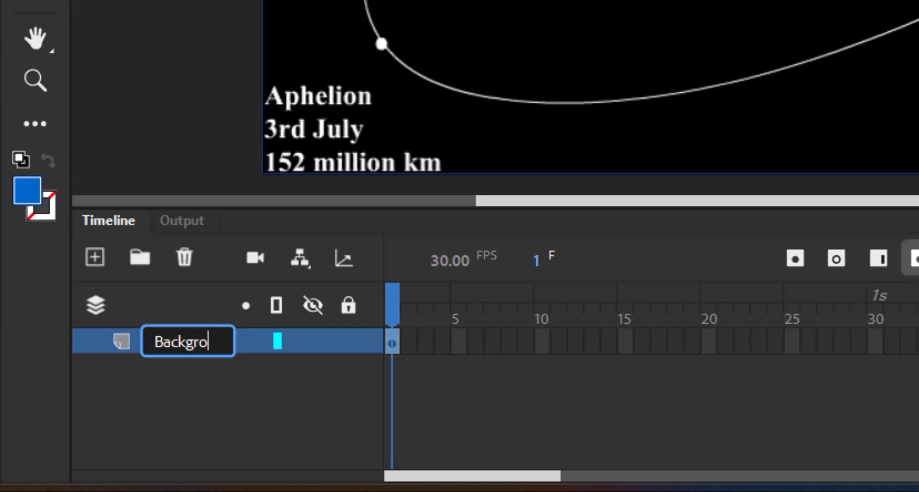
{"action": "type", "text": "und"}
{"action": "key", "text": "Return"}
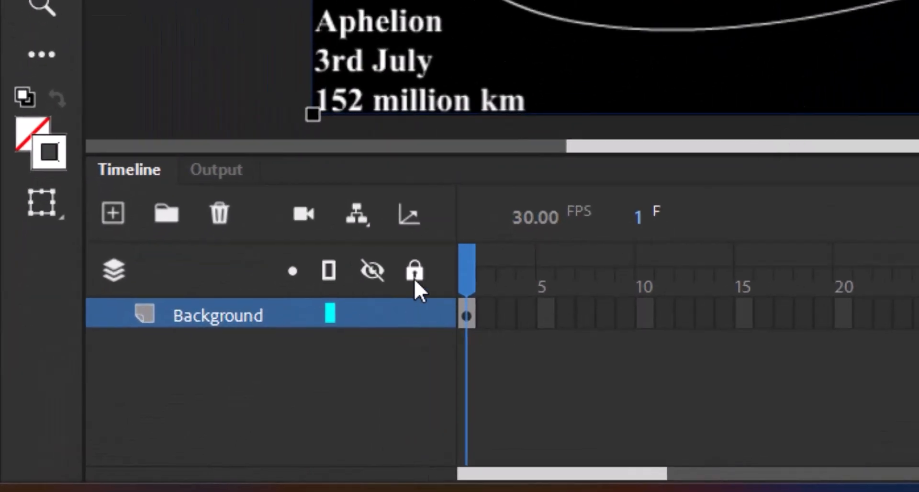
{"action": "left_click", "coordinate": [416, 322]}
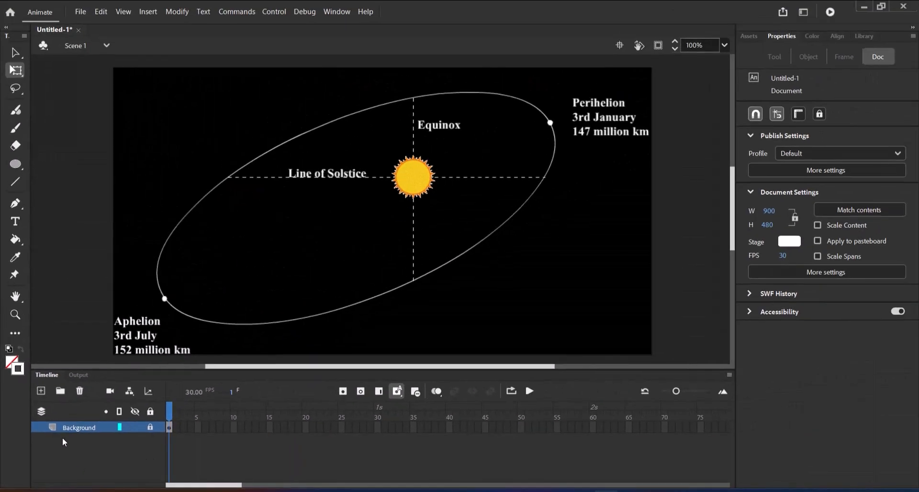
Step: Import Earth.png to the stage on a new layer above Background and place it over the orbit's Aphelion point
{"action": "left_click", "coordinate": [41, 392]}
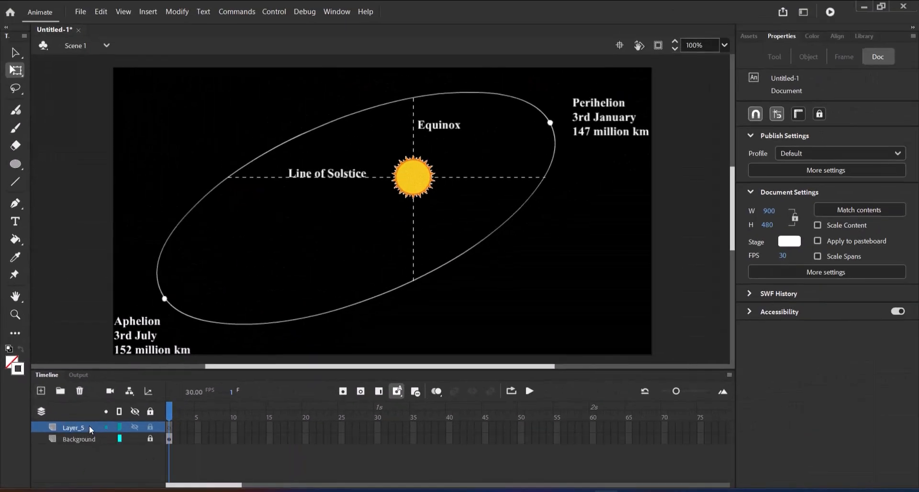
{"action": "left_click", "coordinate": [87, 14]}
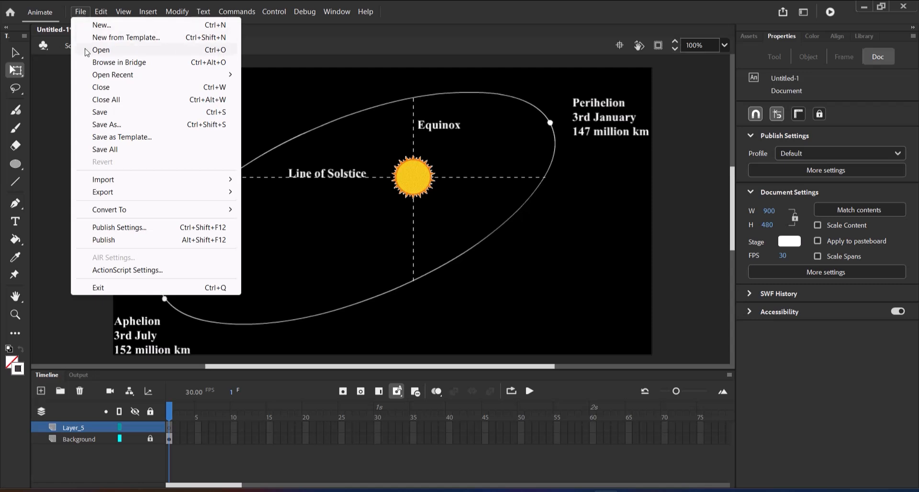
{"action": "mouse_move", "coordinate": [123, 181]}
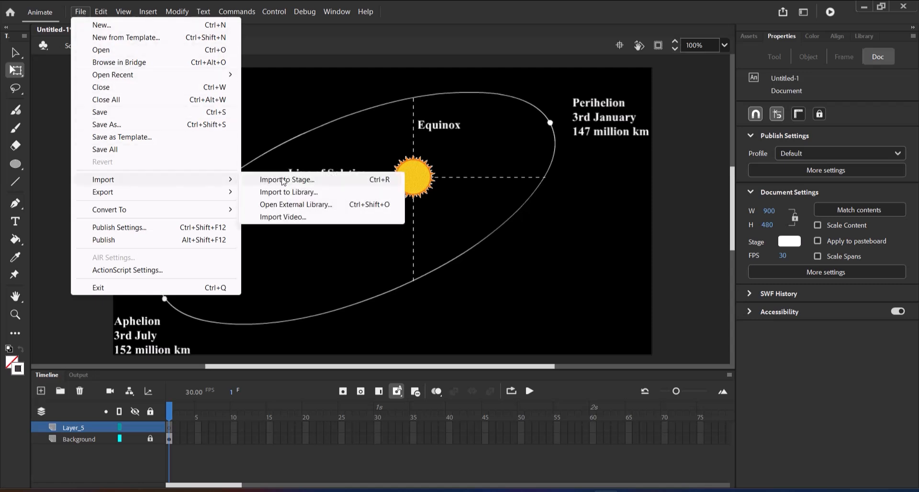
{"action": "left_click", "coordinate": [282, 179]}
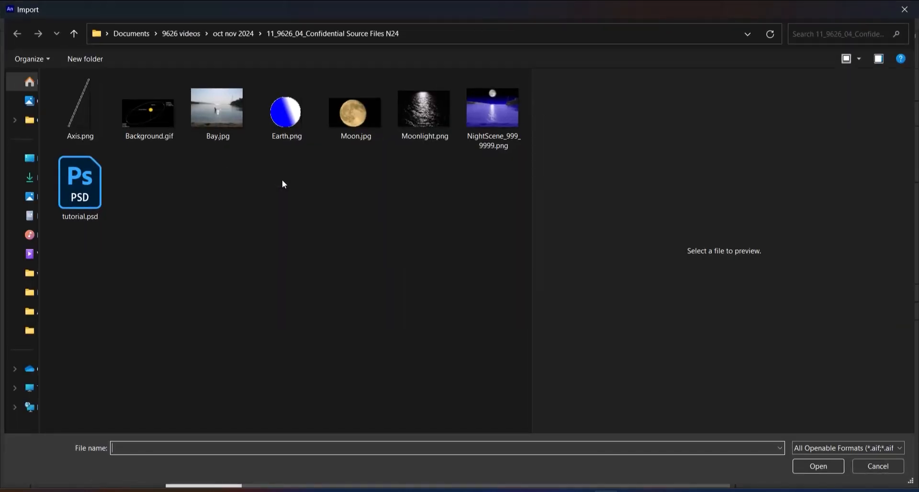
{"action": "left_click", "coordinate": [285, 112]}
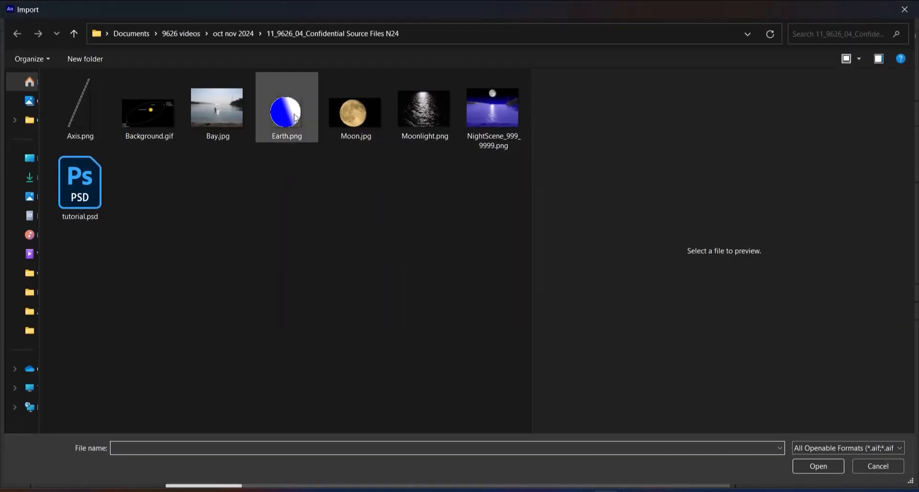
{"action": "left_click", "coordinate": [832, 468]}
{"action": "left_click_drag", "start_coordinate": [360, 216], "coordinate": [175, 301]}
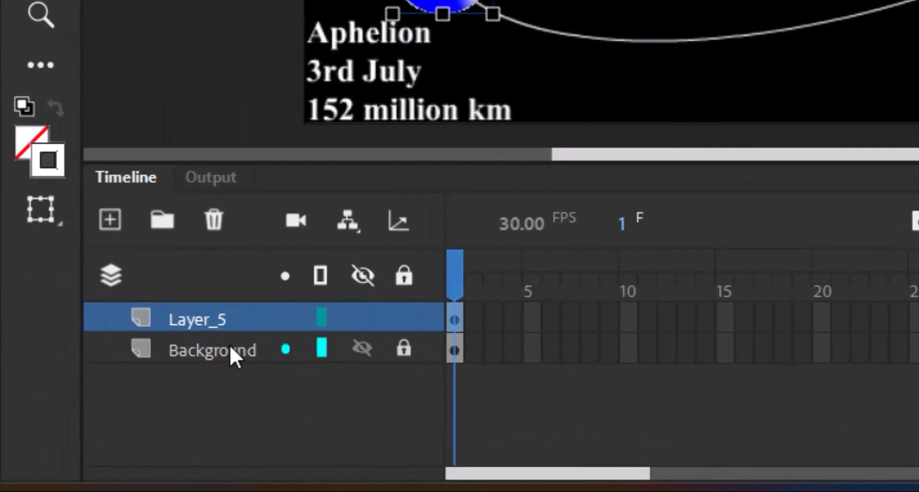
Step: Rename the layer containing the Earth image to "earth"
{"action": "double_click", "coordinate": [207, 321]}
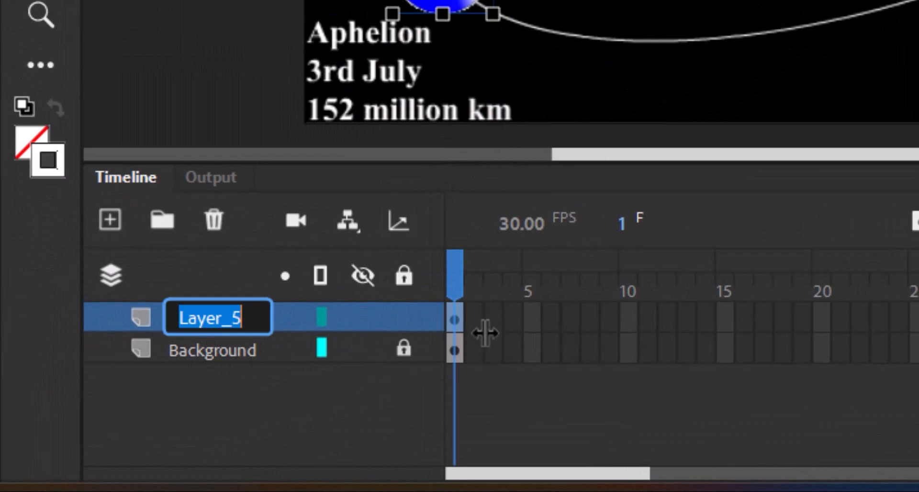
{"action": "type", "text": "earth"}
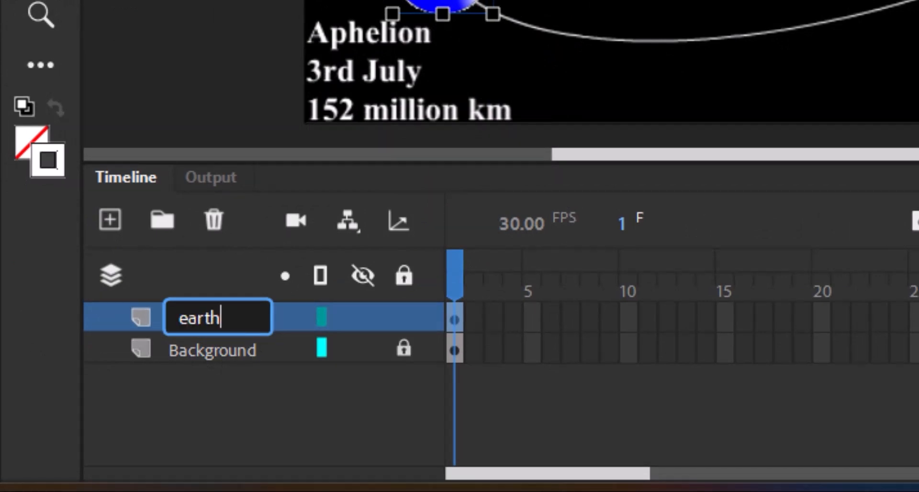
{"action": "key", "text": "Return"}
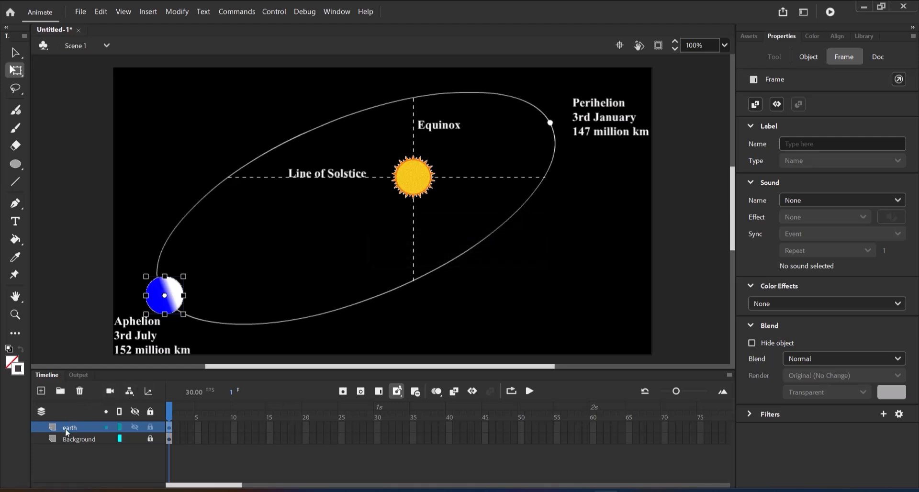
Step: Import Axis.png to the stage on a new layer above earth and centre it over the Earth at X 63, Y 330
{"action": "left_click", "coordinate": [41, 391]}
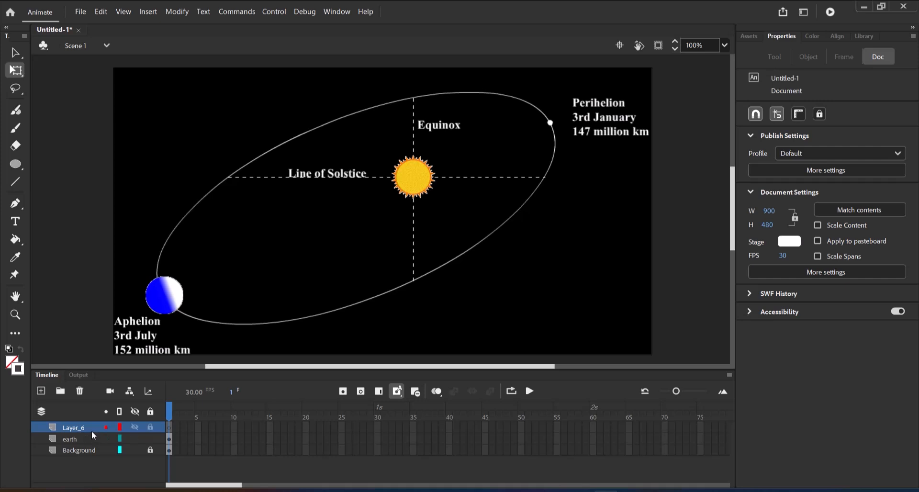
{"action": "left_click", "coordinate": [94, 431]}
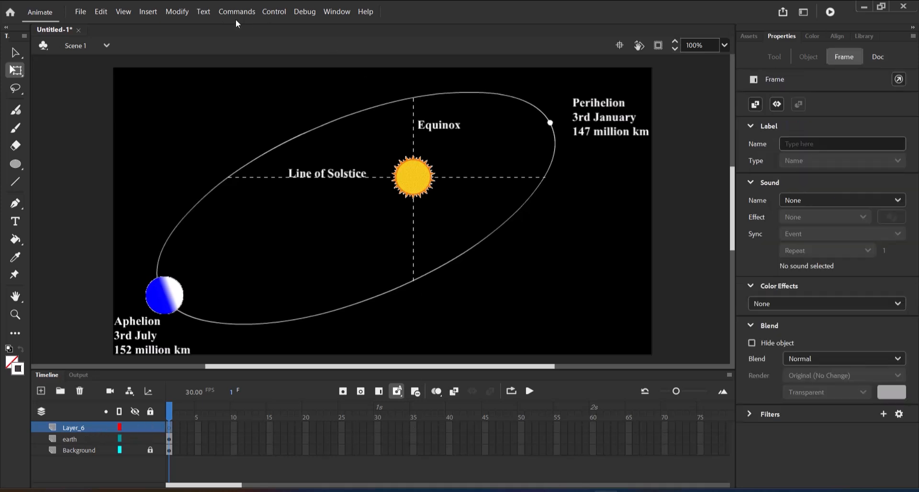
{"action": "left_click", "coordinate": [80, 15]}
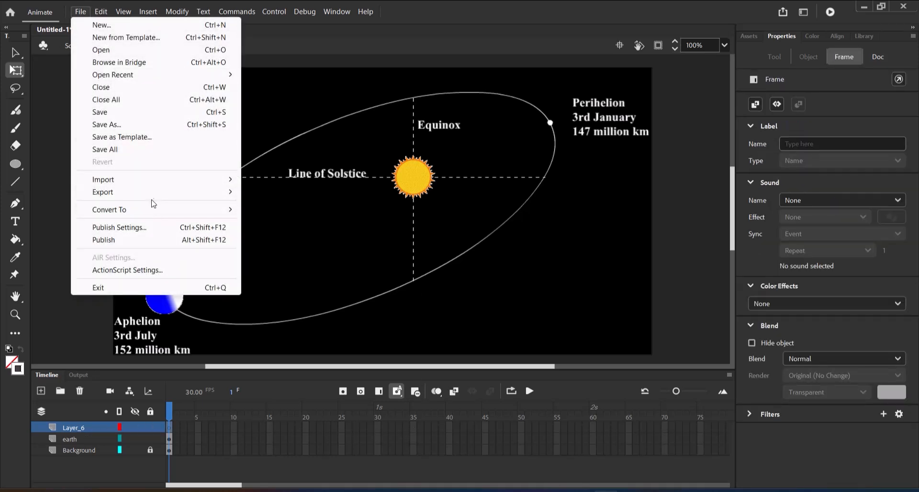
{"action": "mouse_move", "coordinate": [206, 179]}
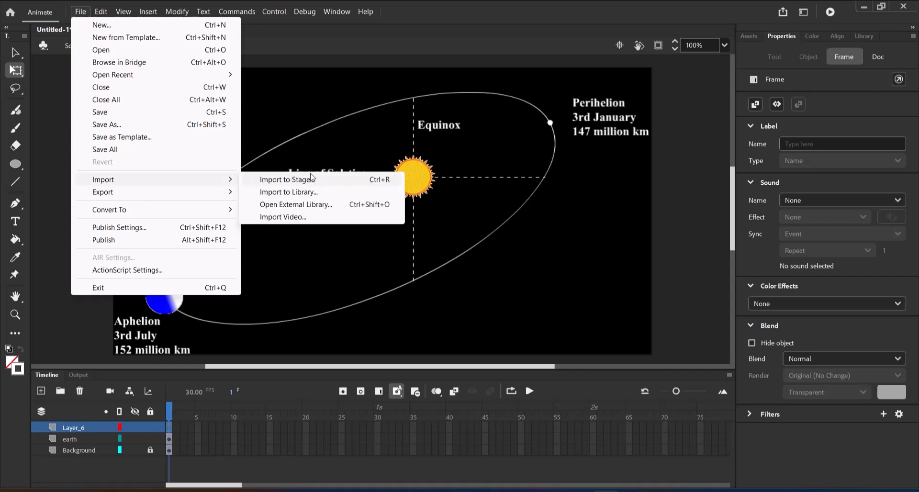
{"action": "left_click", "coordinate": [308, 181]}
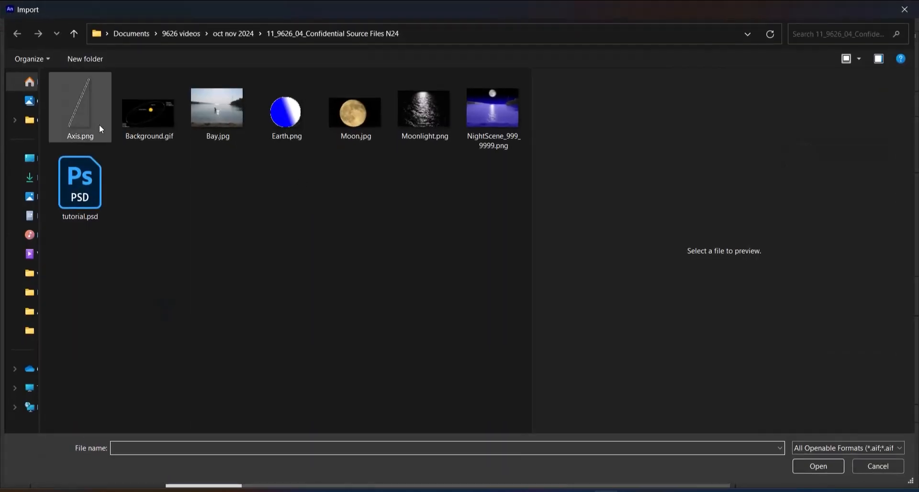
{"action": "left_click", "coordinate": [85, 97]}
{"action": "left_click", "coordinate": [818, 467]}
{"action": "left_click_drag", "start_coordinate": [379, 222], "coordinate": [160, 307]}
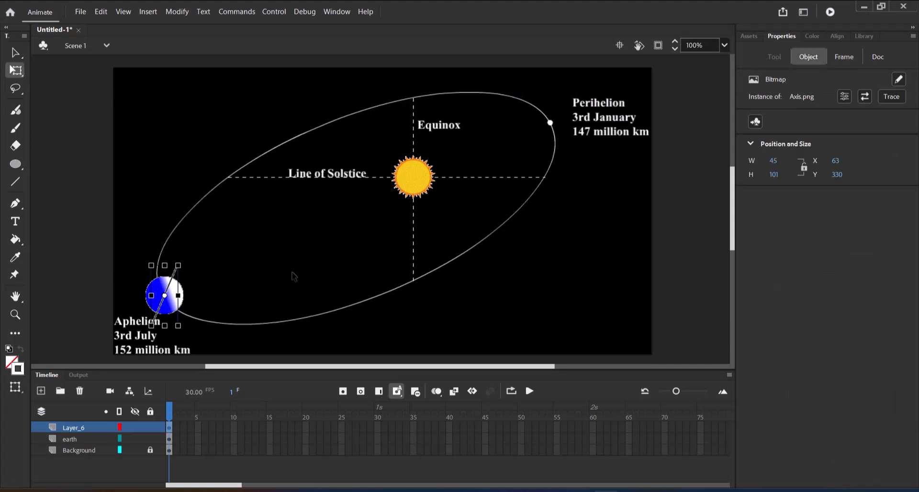
{"action": "left_click", "coordinate": [92, 251]}
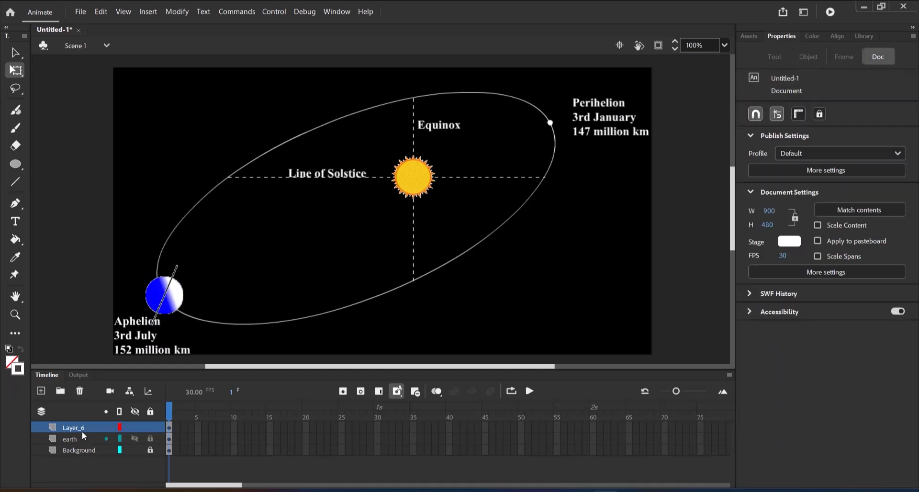
Step: Rename the layer containing the axis image to "axis"
{"action": "double_click", "coordinate": [81, 429]}
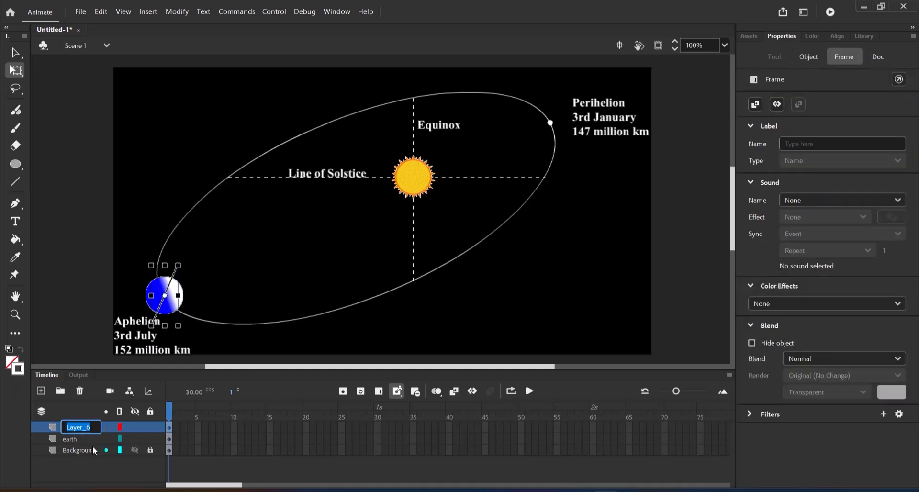
{"action": "type", "text": "axis"}
{"action": "key", "text": "Return"}
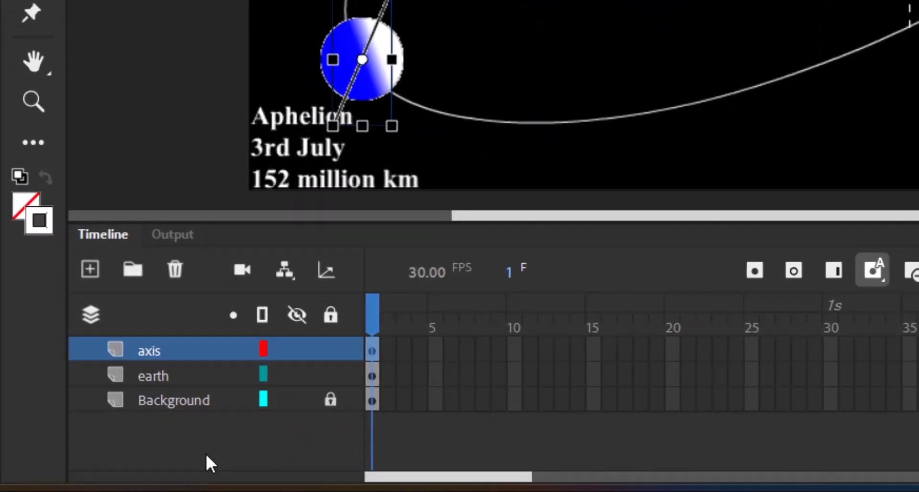
Step: Add a new layer above the axis layer and name it "Path"
{"action": "left_click", "coordinate": [83, 267]}
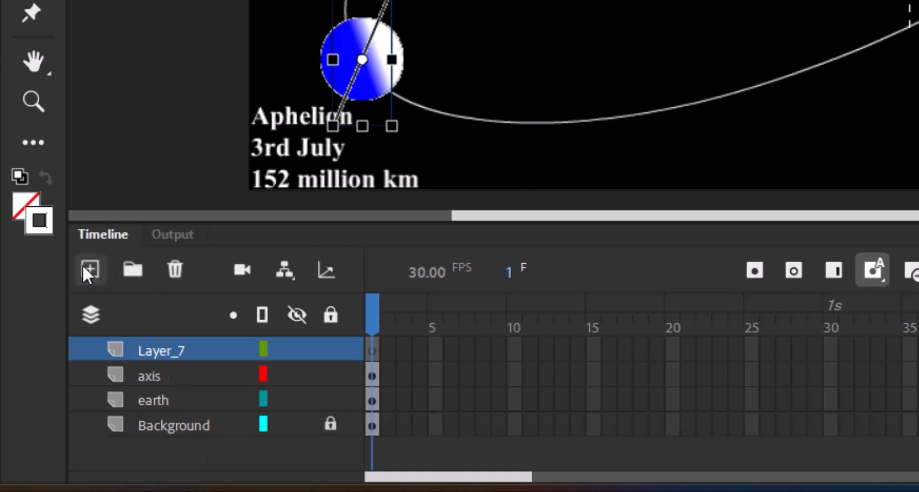
{"action": "double_click", "coordinate": [156, 349]}
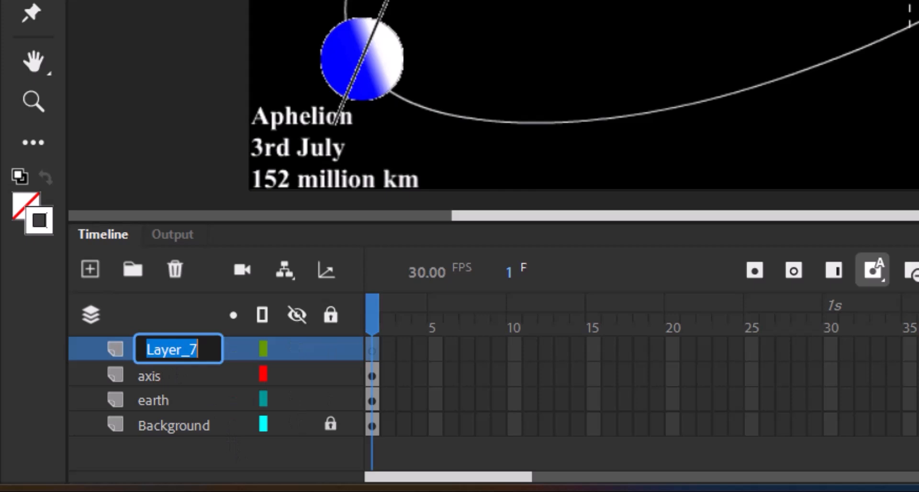
{"action": "type", "text": "guid"}
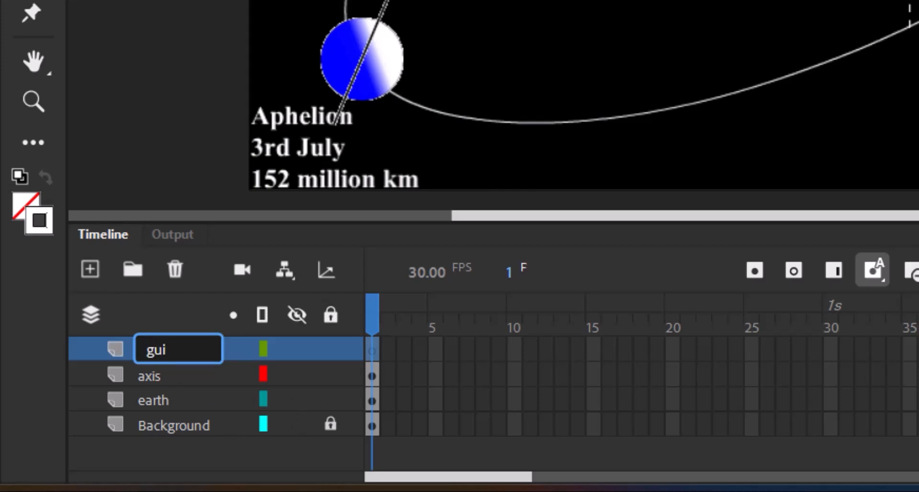
{"action": "key", "text": "BackSpace"}
{"action": "key", "text": "BackSpace"}
{"action": "key", "text": "BackSpace"}
{"action": "key", "text": "BackSpace"}
{"action": "type", "text": "Path"}
{"action": "key", "text": "Return"}
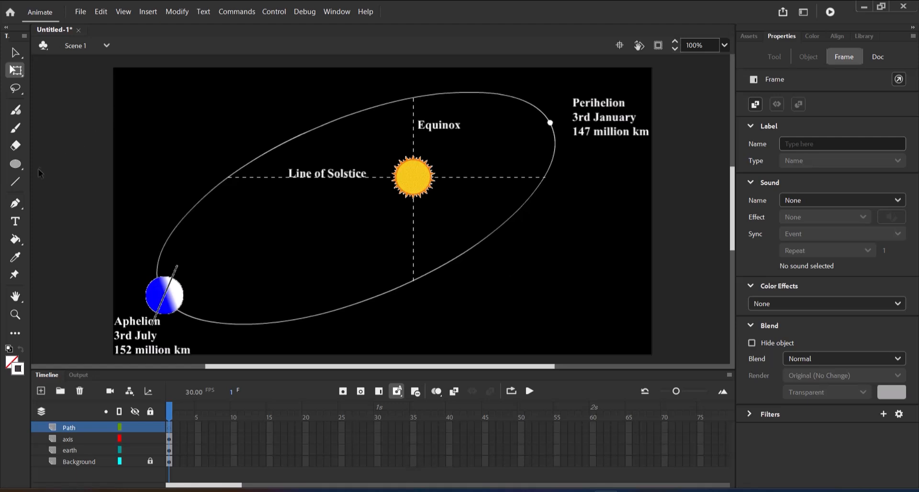
Step: Draw a large oval around the Sun on the Path layer, with no fill and a white stroke
{"action": "left_click", "coordinate": [16, 164]}
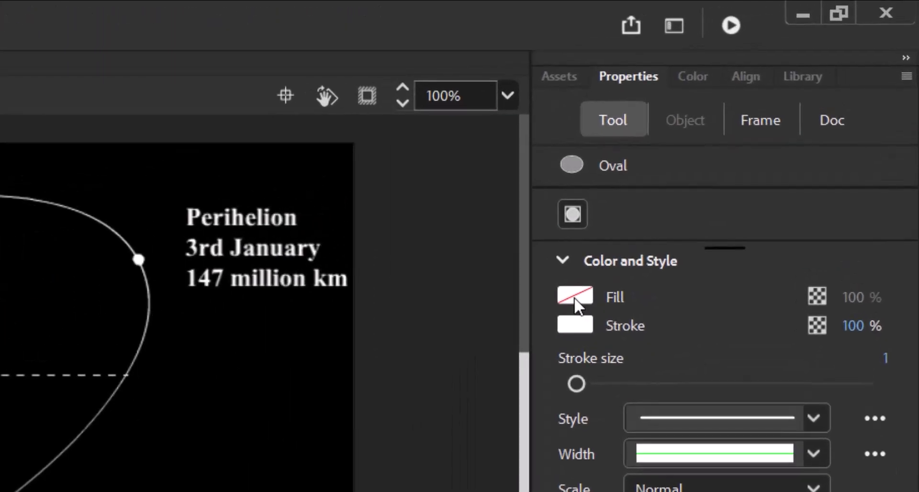
{"action": "left_click", "coordinate": [757, 140]}
{"action": "left_click", "coordinate": [512, 322]}
{"action": "left_click", "coordinate": [582, 327]}
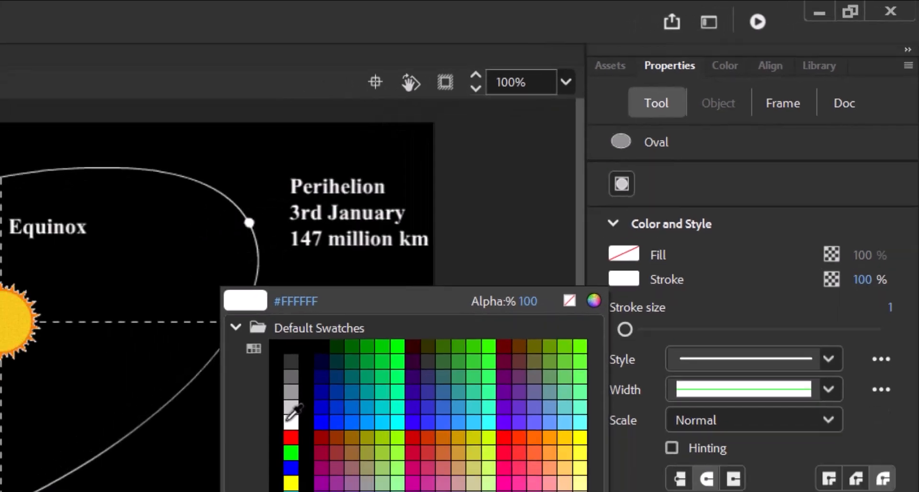
{"action": "left_click", "coordinate": [286, 420]}
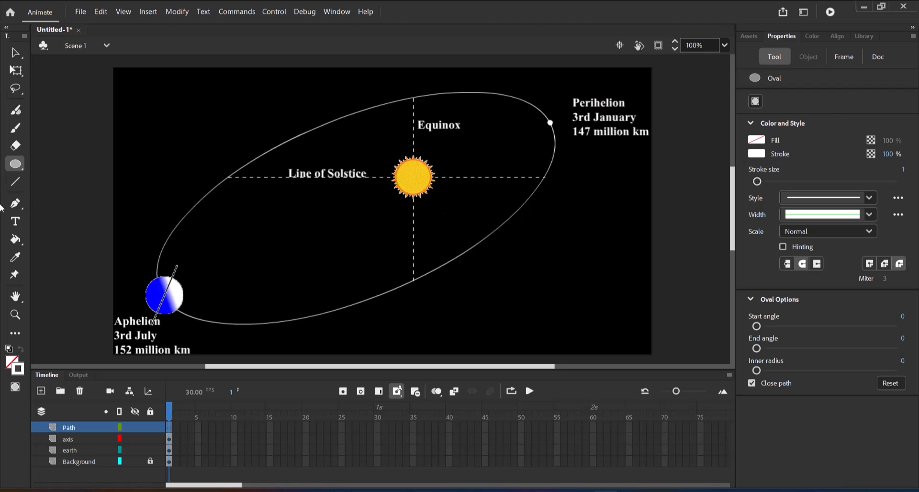
{"action": "left_click_drag", "start_coordinate": [150, 122], "coordinate": [571, 296]}
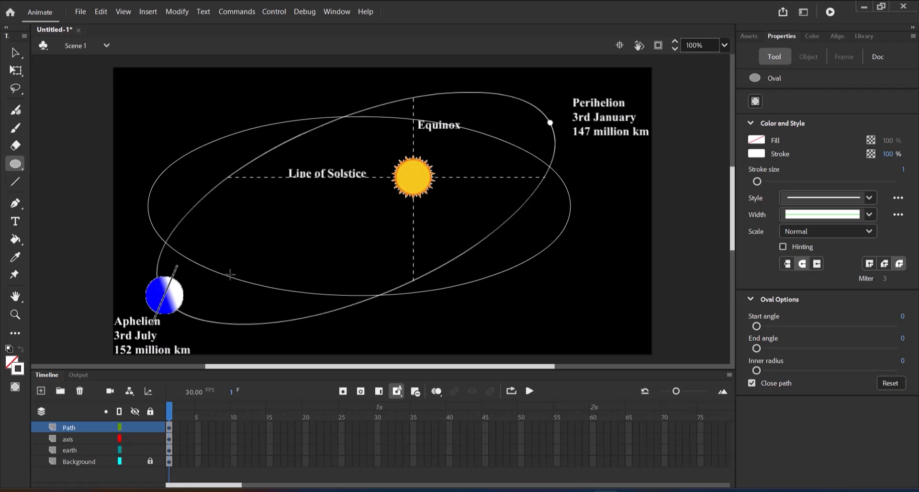
Step: Free-transform the oval on the Path layer, rotating and stretching it to match the tilted orbit in the background
{"action": "left_click", "coordinate": [18, 72]}
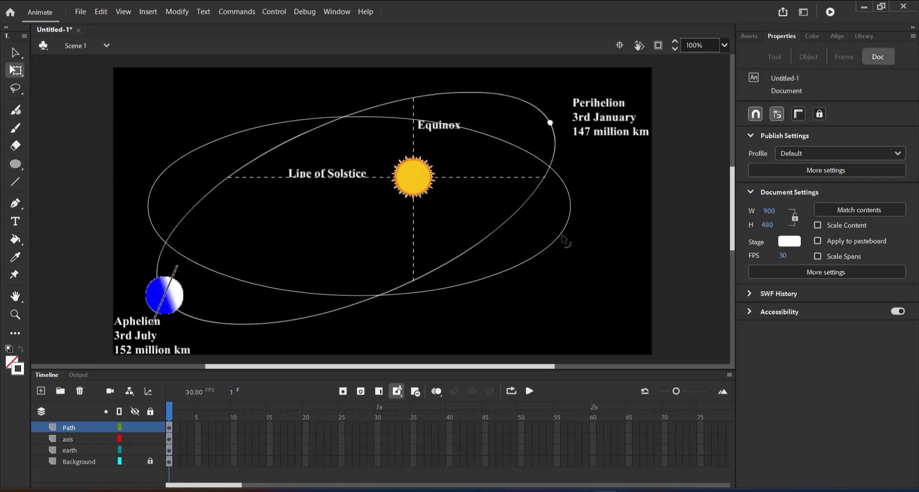
{"action": "left_click", "coordinate": [95, 430]}
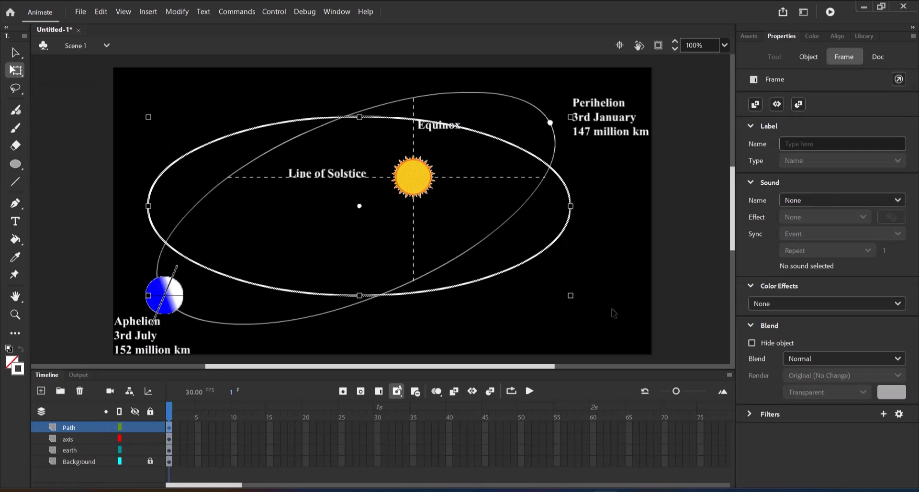
{"action": "left_click_drag", "start_coordinate": [579, 309], "coordinate": [603, 212]}
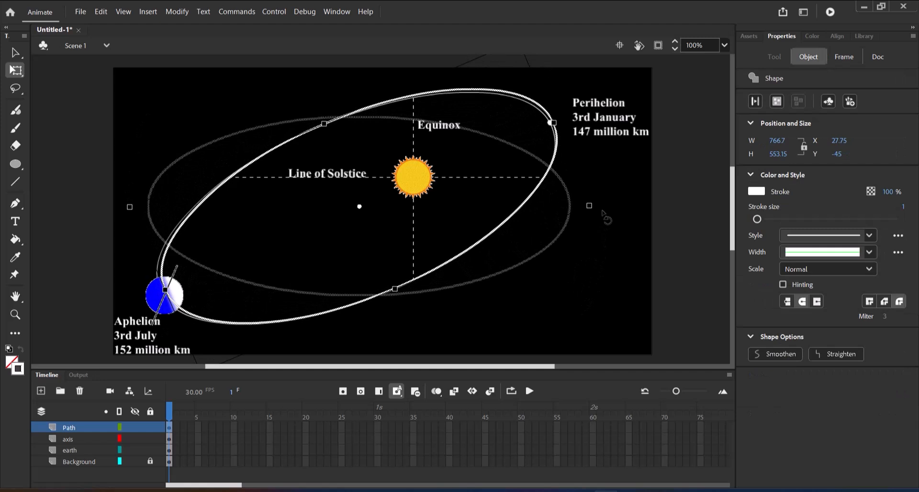
{"action": "left_click_drag", "start_coordinate": [603, 211], "coordinate": [603, 212]}
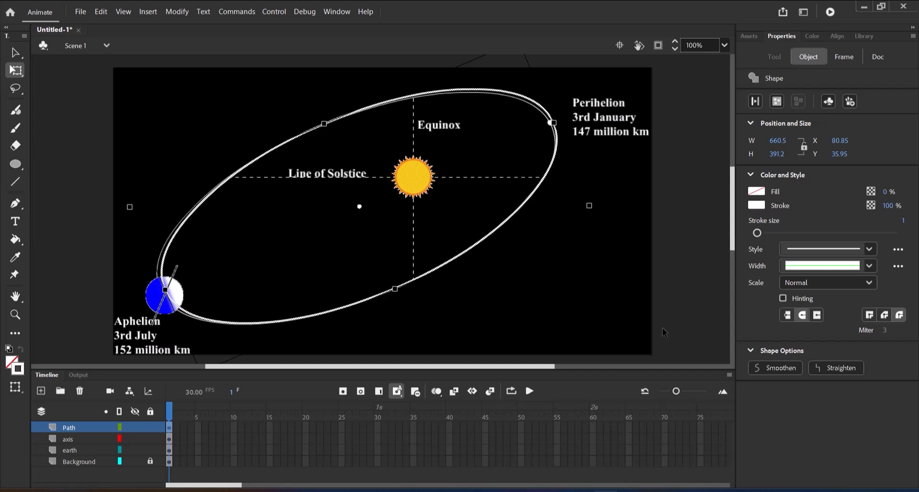
Step: Nudge the tilted oval over the background orbit, to X 75.85 and Y 39.95
{"action": "key", "text": "Left"}
{"action": "key", "text": "Left"}
{"action": "key", "text": "Left"}
{"action": "key", "text": "Left"}
{"action": "key", "text": "Left"}
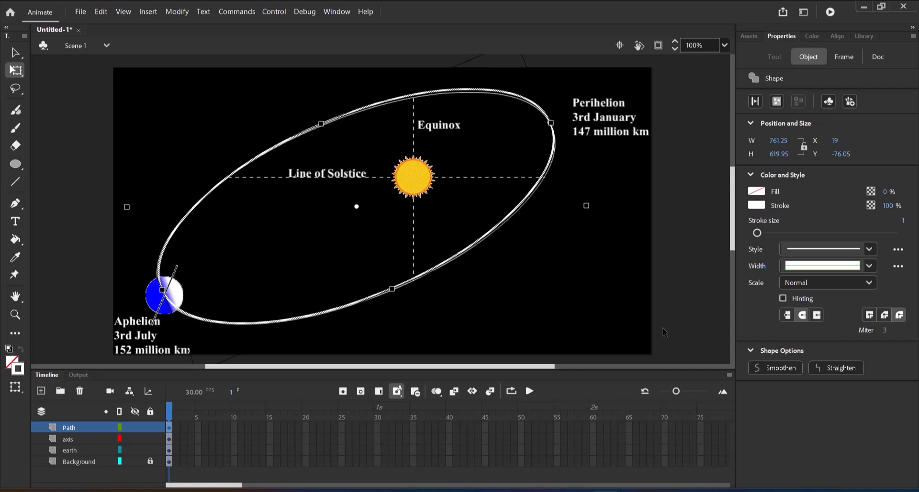
{"action": "key", "text": "Left"}
{"action": "key", "text": "Left"}
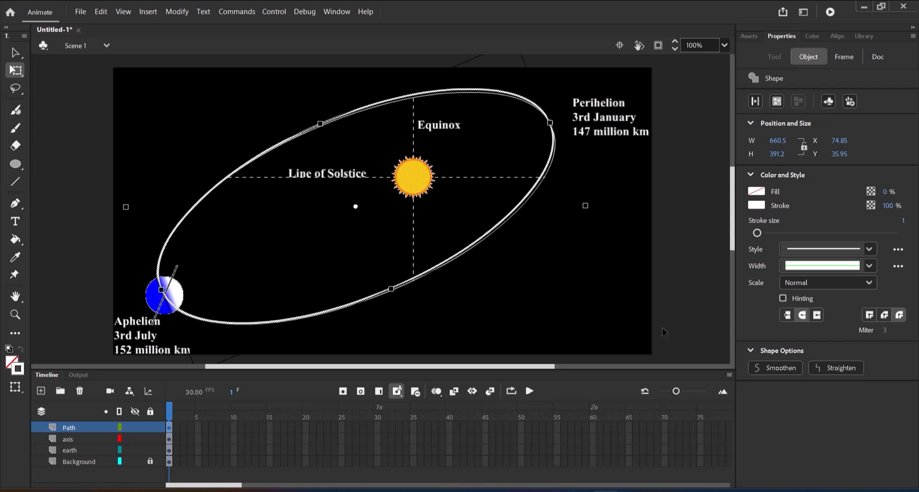
{"action": "key", "text": "Down"}
{"action": "key", "text": "Down"}
{"action": "key", "text": "Down"}
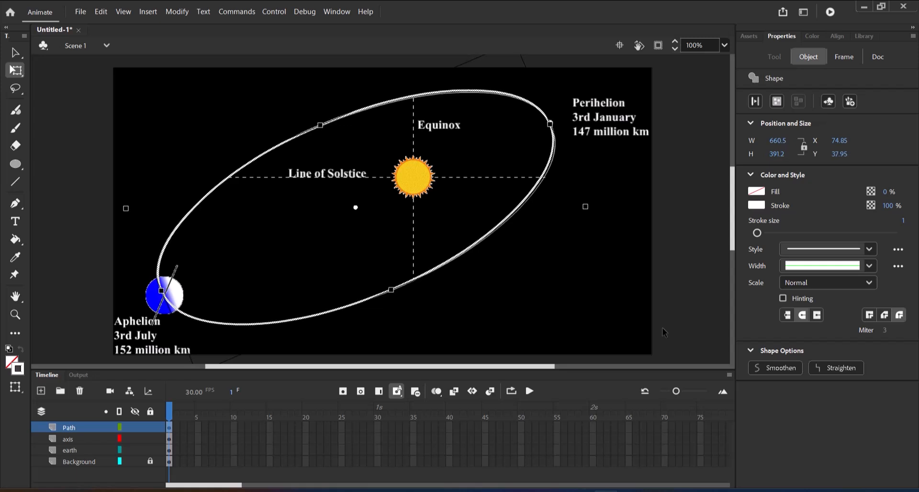
{"action": "key", "text": "Right"}
{"action": "key", "text": "Down"}
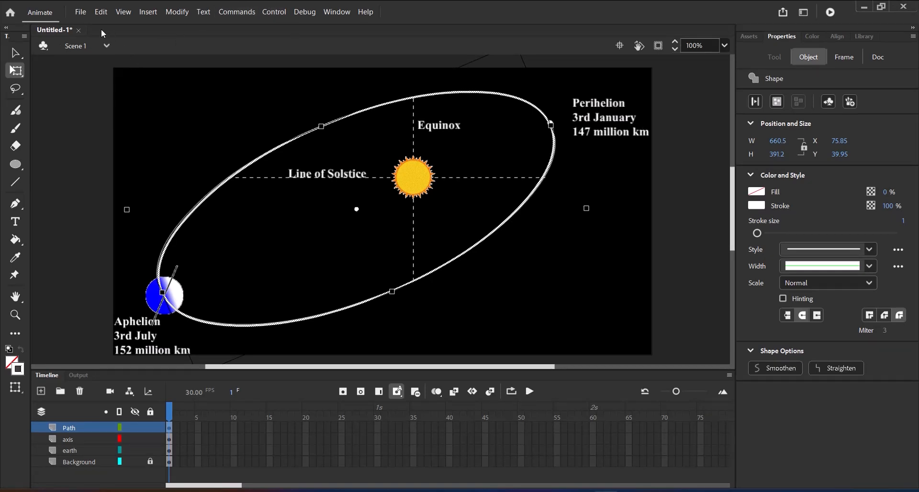
Step: Save the document as an Animate Document (*.fla) named "orbit"
{"action": "left_click", "coordinate": [80, 13]}
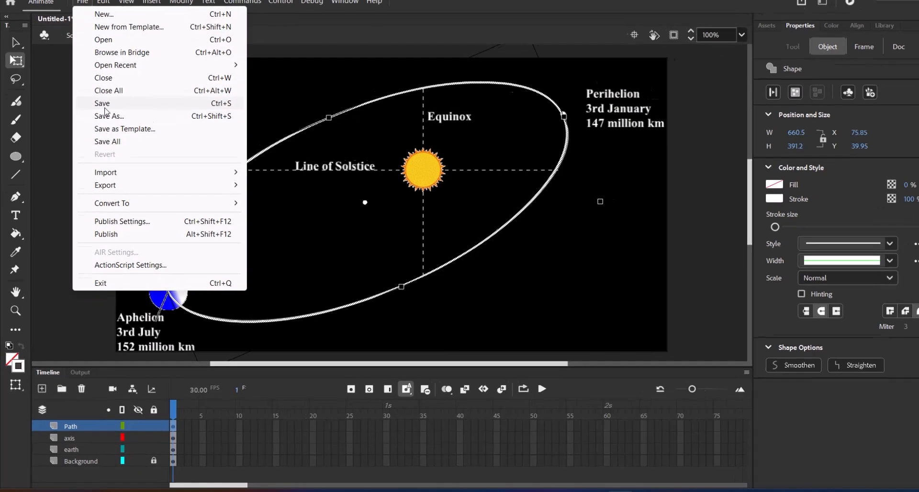
{"action": "left_click", "coordinate": [105, 126]}
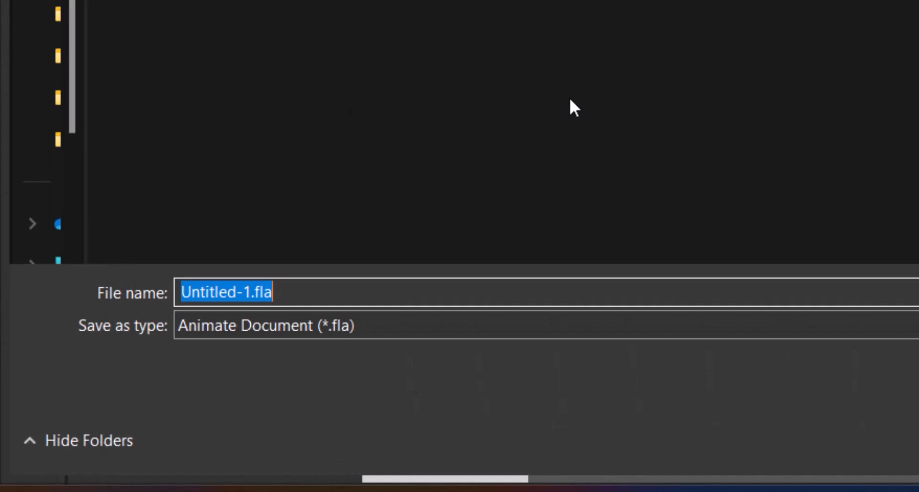
{"action": "type", "text": "orbit"}
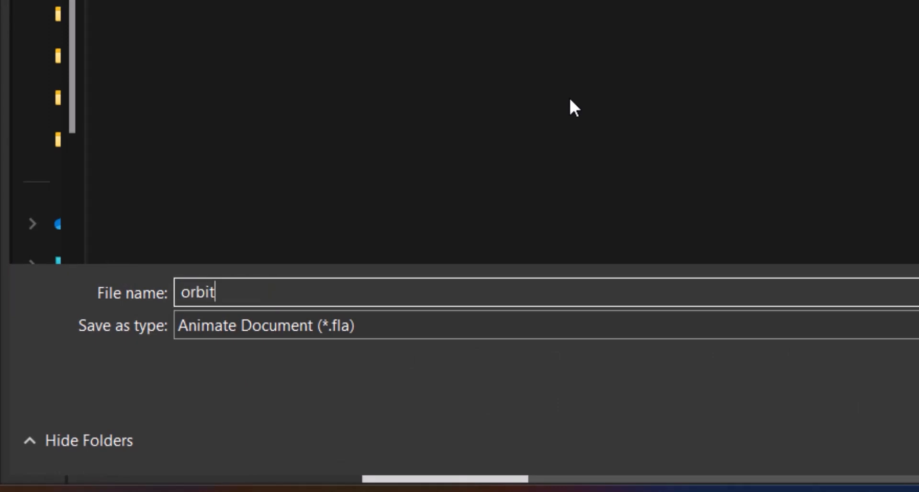
{"action": "key", "text": "Return"}
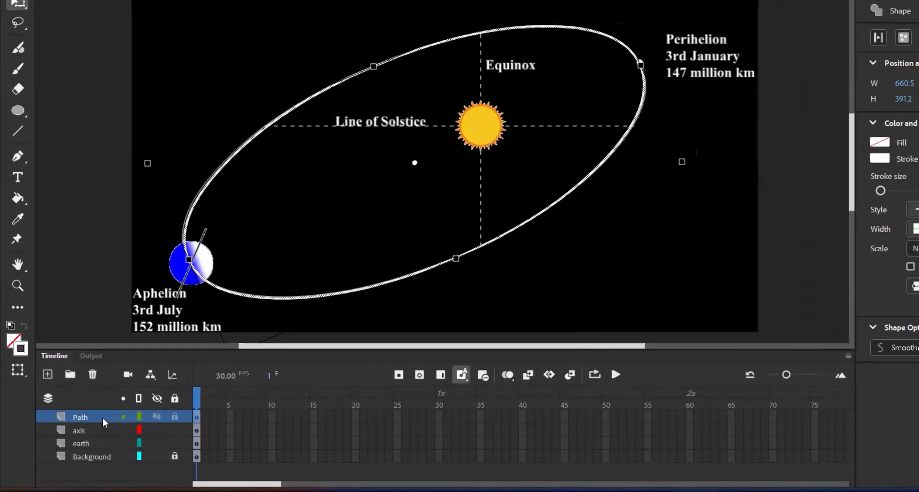
Step: Convert the Path layer into a guide layer
{"action": "right_click", "coordinate": [84, 428]}
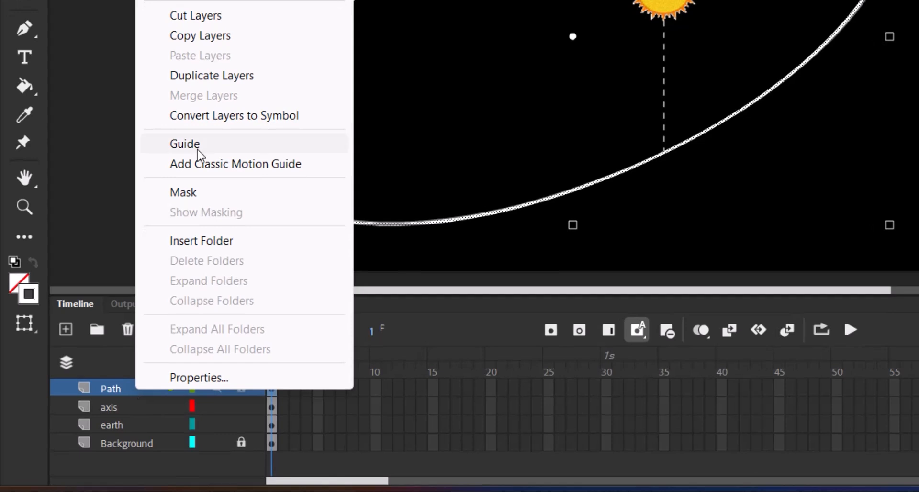
{"action": "left_click", "coordinate": [198, 150]}
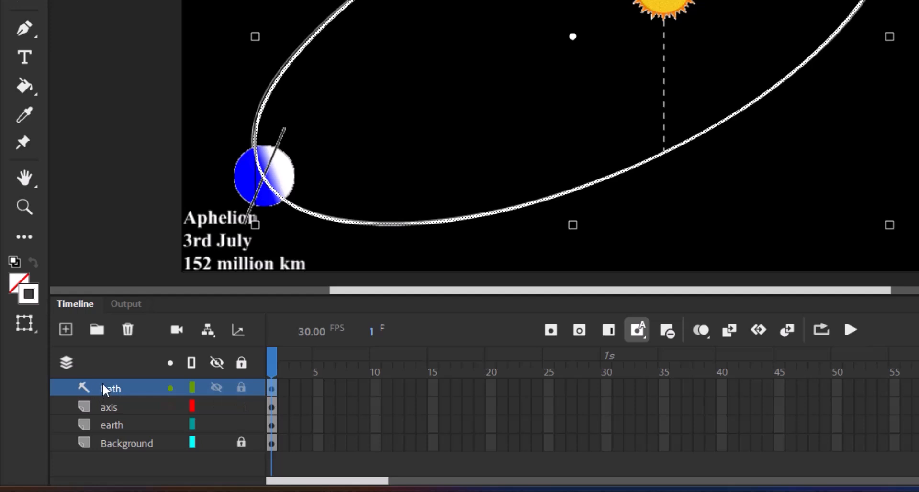
Step: Align the axis image with the centre of the Earth at the Aphelion point
{"action": "left_click", "coordinate": [142, 426]}
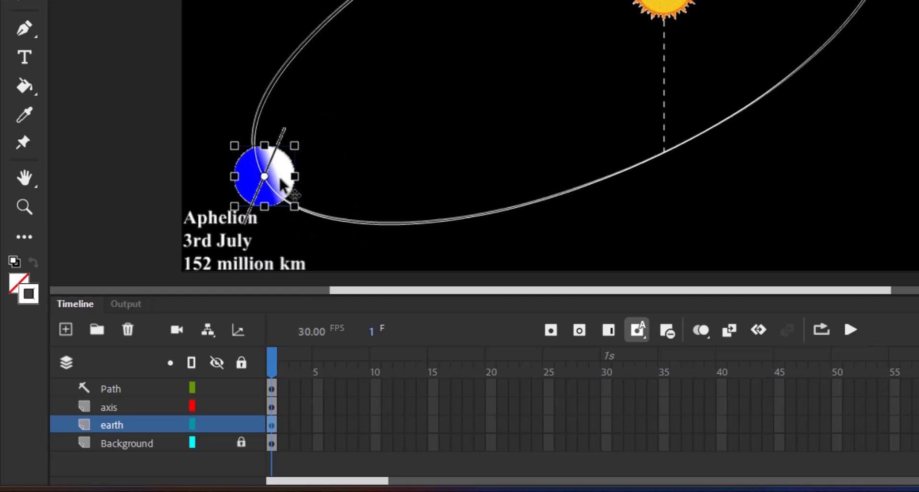
{"action": "left_click_drag", "start_coordinate": [279, 177], "coordinate": [280, 179]}
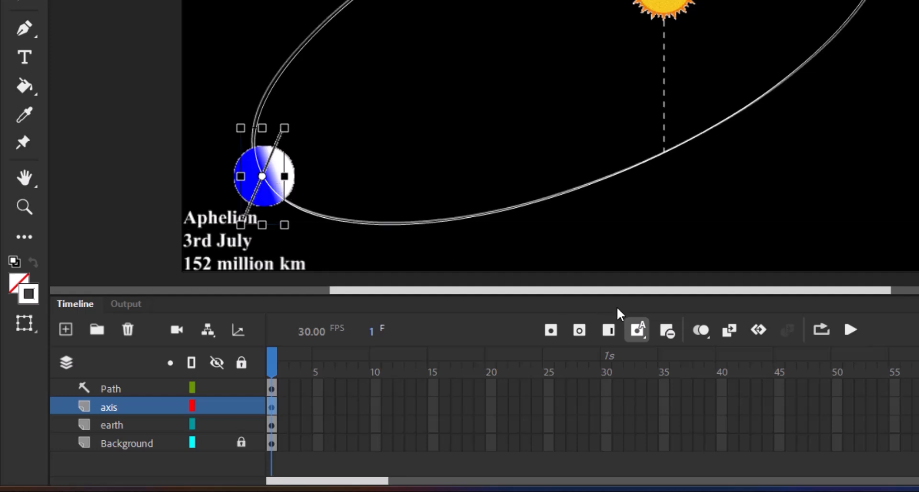
{"action": "key", "text": "Right"}
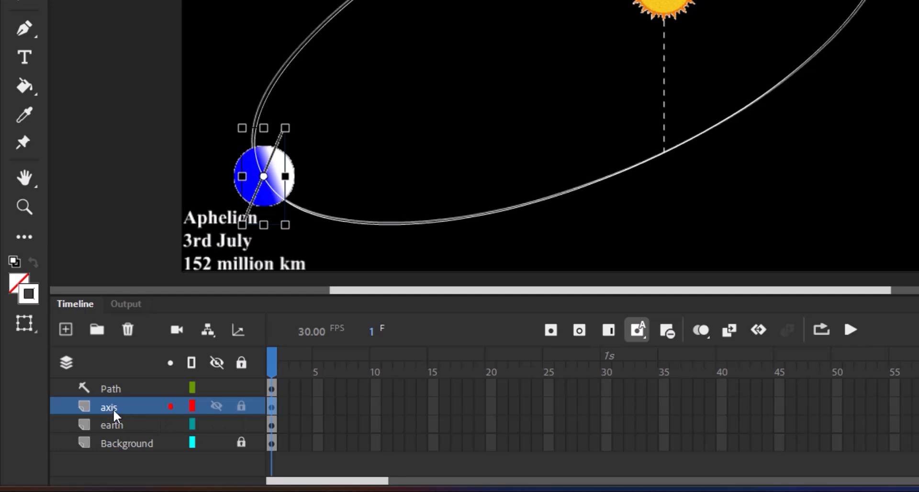
Step: Move the axis layer above the Path guide layer and hide it
{"action": "left_click_drag", "start_coordinate": [113, 409], "coordinate": [110, 385]}
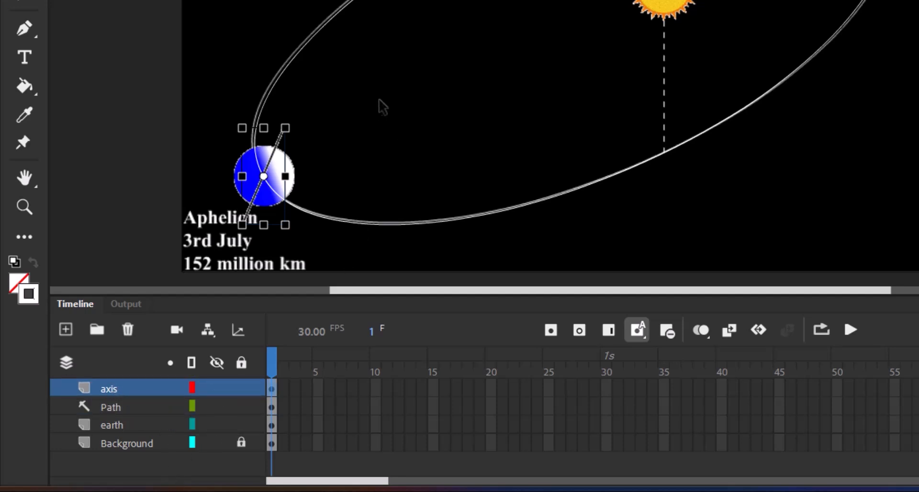
{"action": "left_click", "coordinate": [123, 425]}
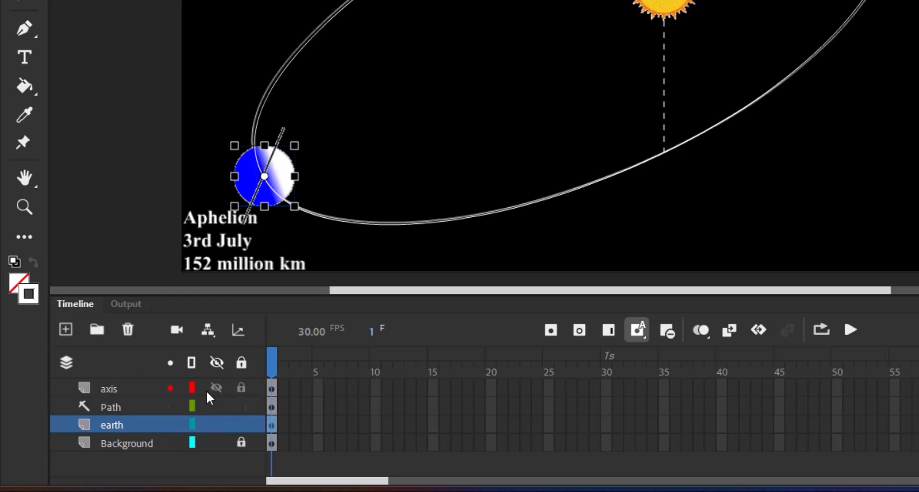
{"action": "left_click", "coordinate": [137, 393]}
{"action": "left_click", "coordinate": [221, 391]}
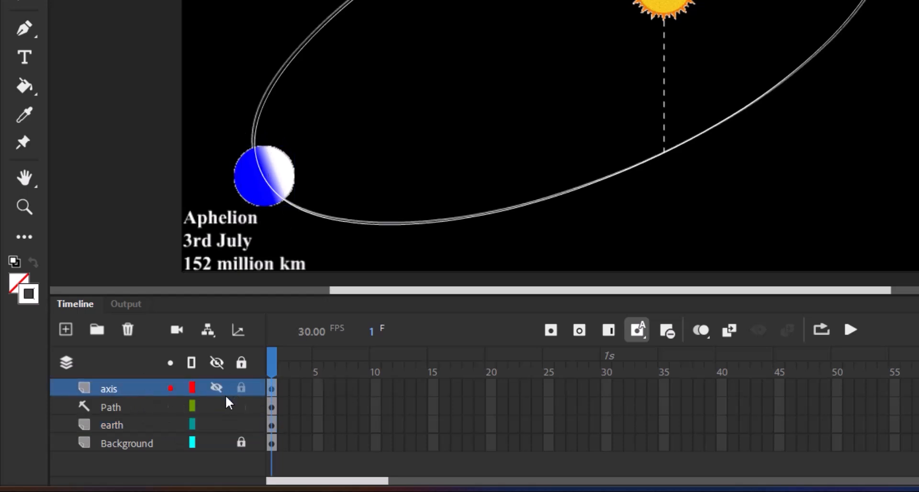
Step: Nest the earth layer under the Path guide layer so the Earth is linked to the motion guide
{"action": "left_click", "coordinate": [130, 429]}
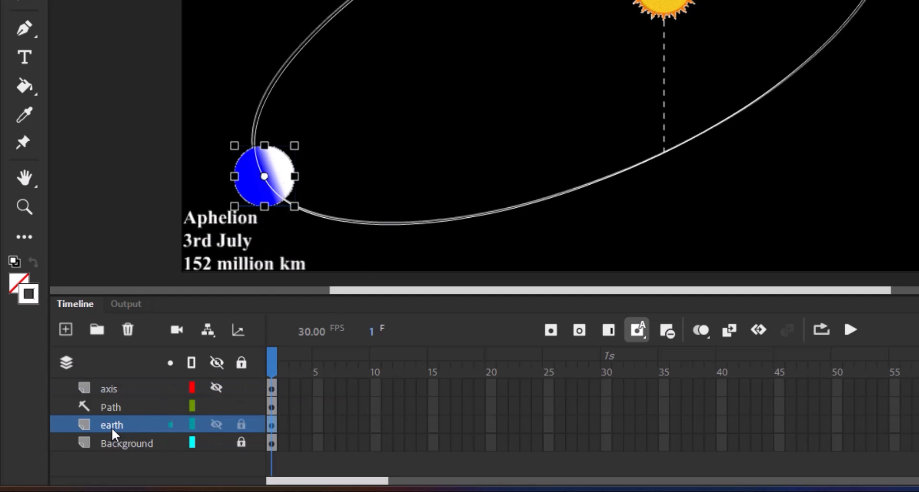
{"action": "left_click_drag", "start_coordinate": [111, 427], "coordinate": [130, 418]}
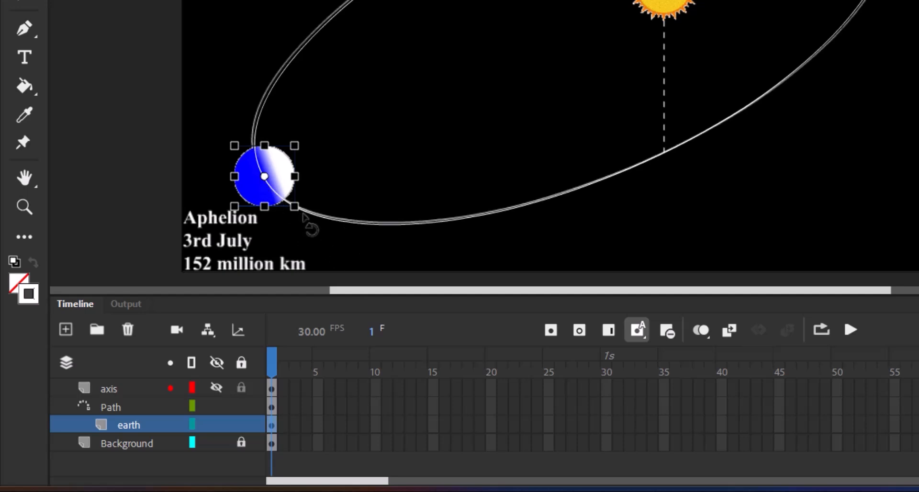
{"action": "left_click_drag", "start_coordinate": [302, 217], "coordinate": [311, 216]}
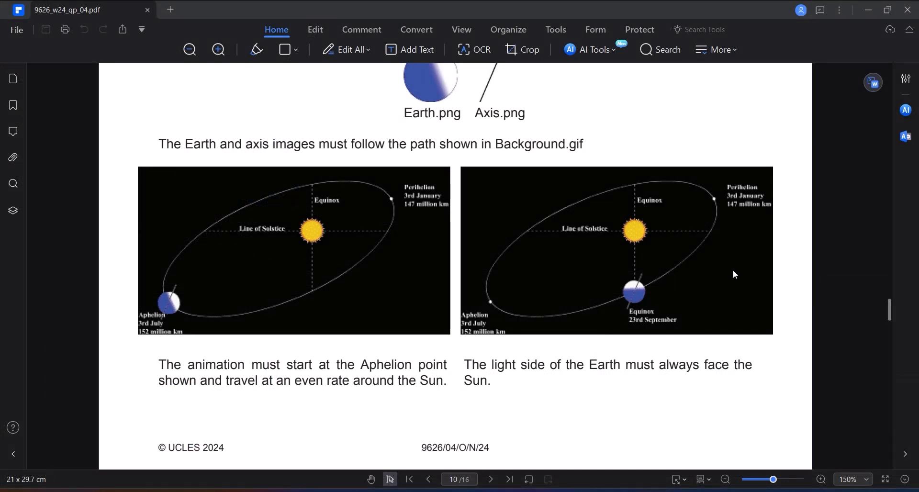
Step: Examine the example orbit frames on pages 10 and 11 of 9626_w24_qp_04.pdf for the Earth's required orientation
{"action": "scroll", "coordinate": [733, 269], "scroll_direction": "down", "scroll_amount": 12}
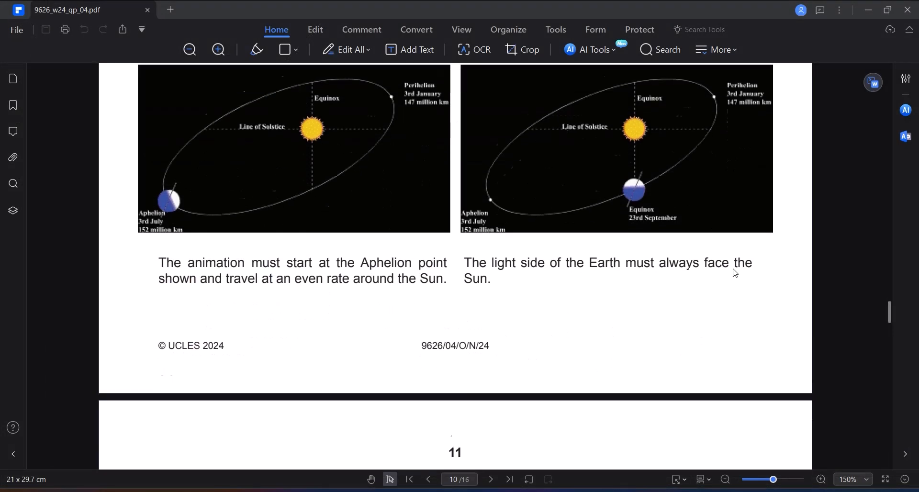
{"action": "scroll", "coordinate": [731, 269], "scroll_direction": "down", "scroll_amount": 5}
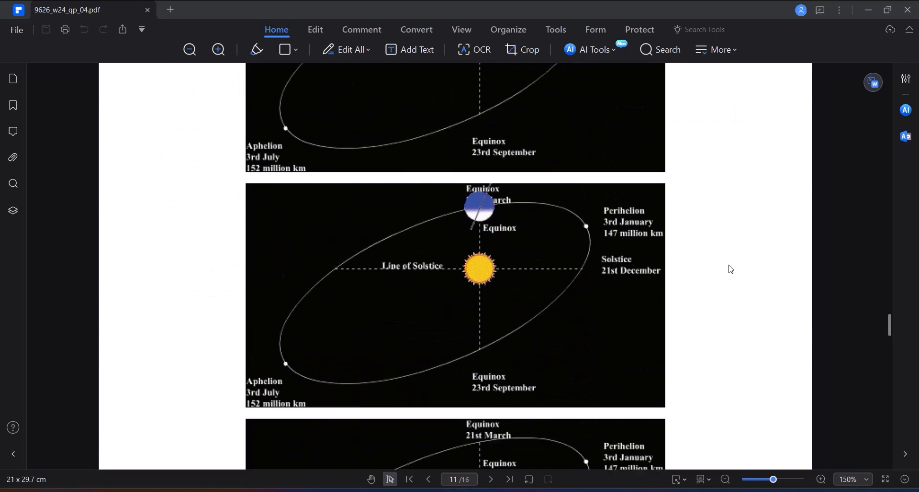
{"action": "scroll", "coordinate": [731, 269], "scroll_direction": "up", "scroll_amount": 5}
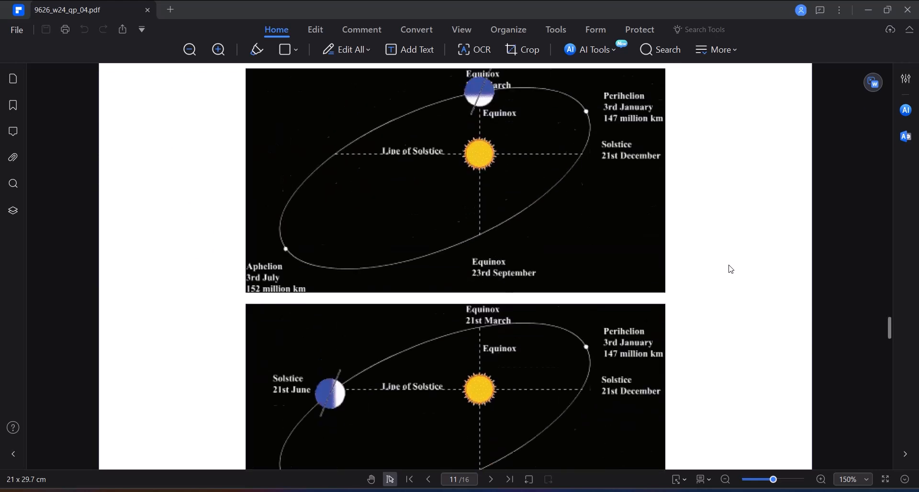
{"action": "scroll", "coordinate": [731, 269], "scroll_direction": "up", "scroll_amount": 2}
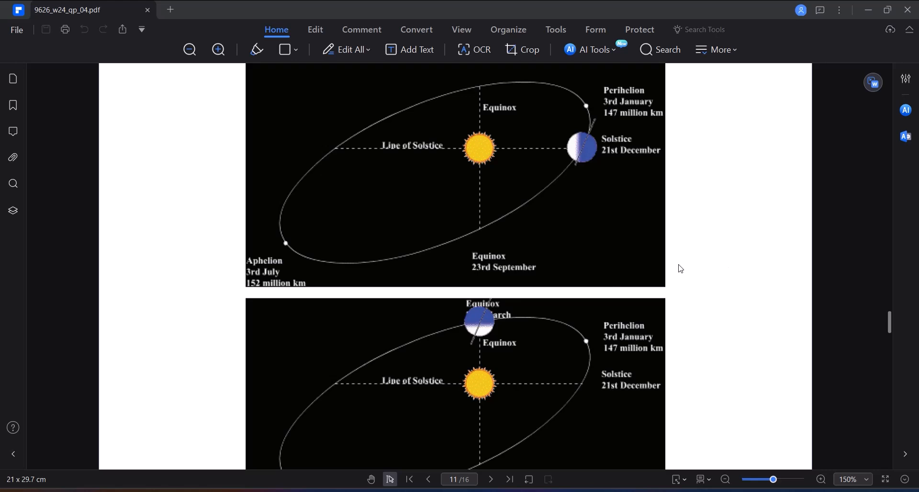
Step: Read the requirements below the example frames on page 11 about the text, orbit duration and looping
{"action": "scroll", "coordinate": [679, 268], "scroll_direction": "down", "scroll_amount": 4}
{"action": "scroll", "coordinate": [680, 269], "scroll_direction": "down", "scroll_amount": 6}
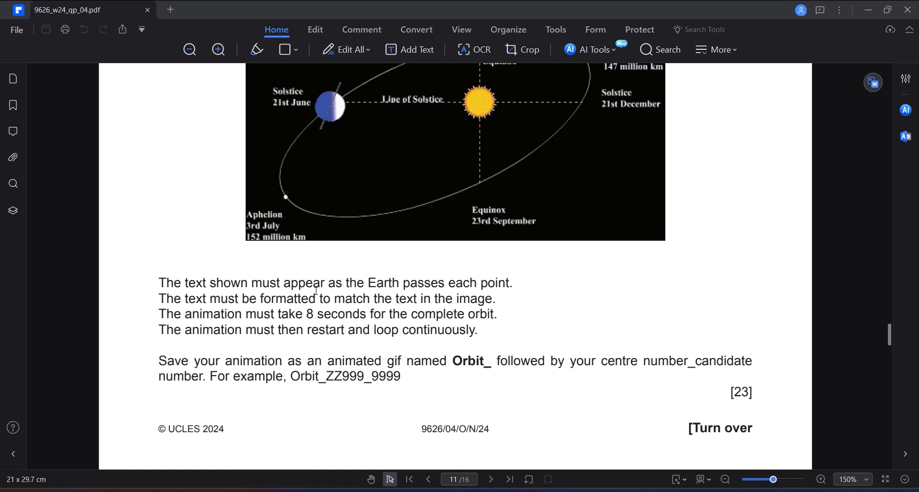
{"action": "scroll", "coordinate": [316, 291], "scroll_direction": "up", "scroll_amount": 1}
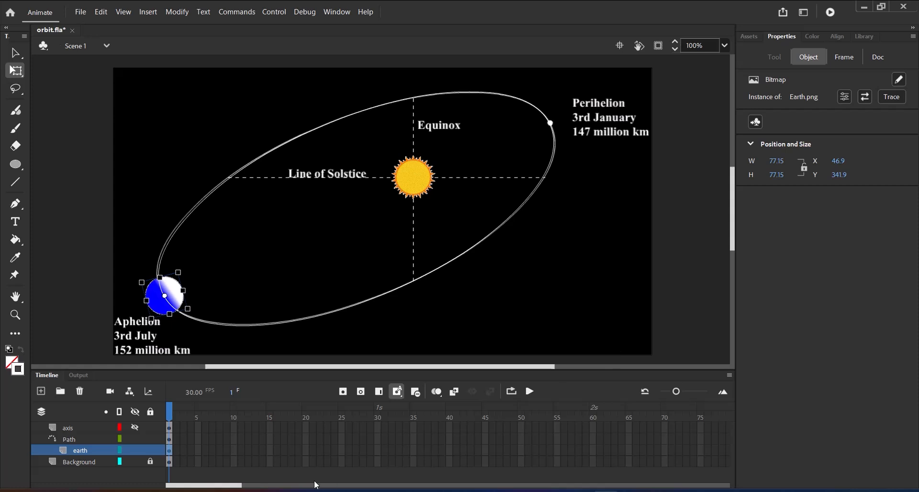
Step: Insert keyframes at frame 240 on the axis, Path, earth and Background layers, unlocking Background for this and relocking it
{"action": "left_click", "coordinate": [237, 487]}
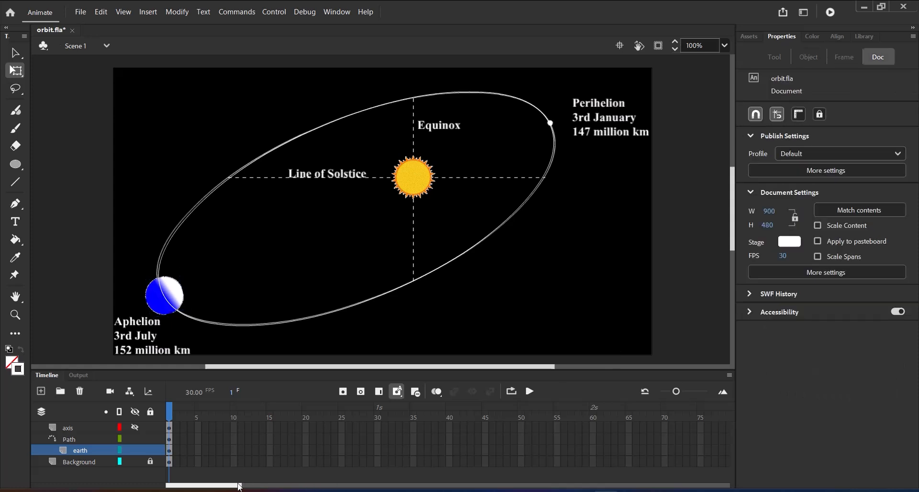
{"action": "left_click_drag", "start_coordinate": [219, 488], "coordinate": [404, 490]}
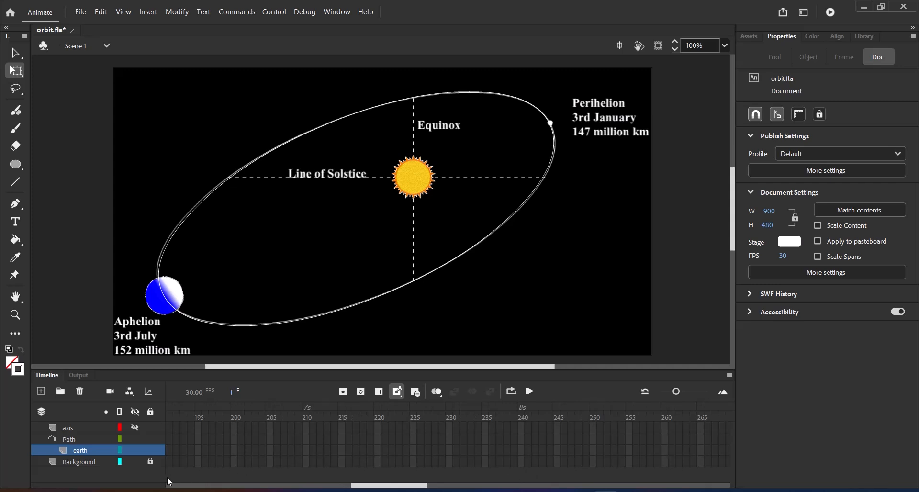
{"action": "left_click", "coordinate": [151, 462]}
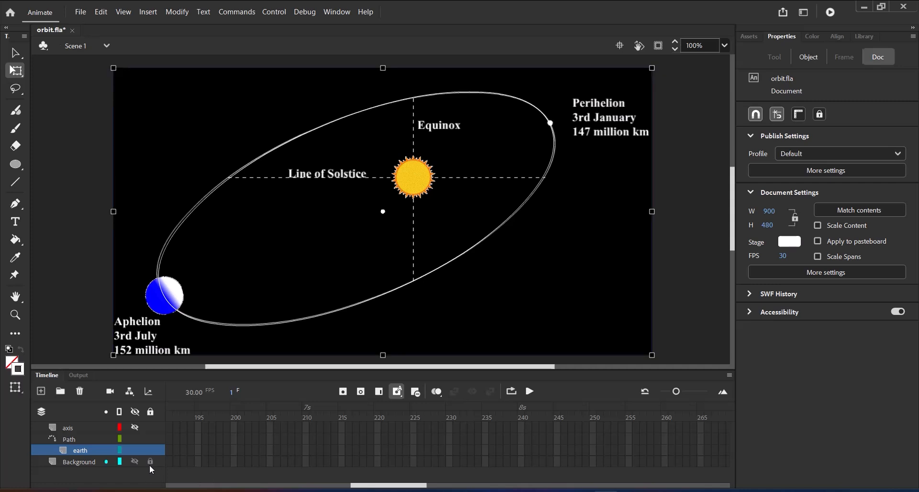
{"action": "left_click", "coordinate": [151, 463]}
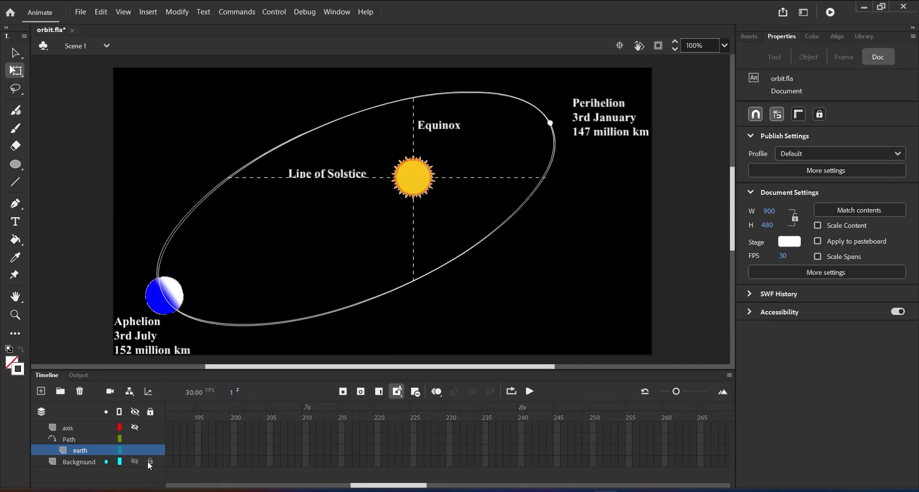
{"action": "left_click", "coordinate": [148, 461]}
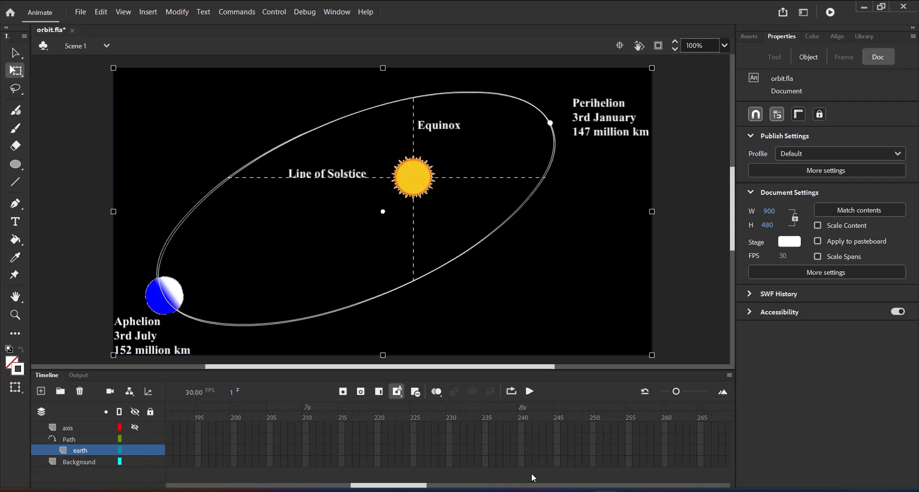
{"action": "left_click", "coordinate": [521, 464]}
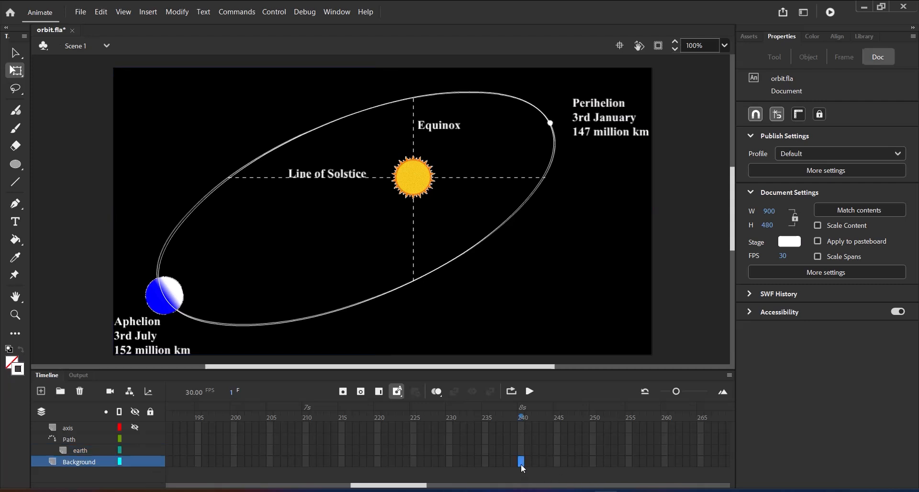
{"action": "left_click_drag", "start_coordinate": [521, 464], "coordinate": [521, 449]}
{"action": "left_click_drag", "start_coordinate": [522, 429], "coordinate": [521, 477]}
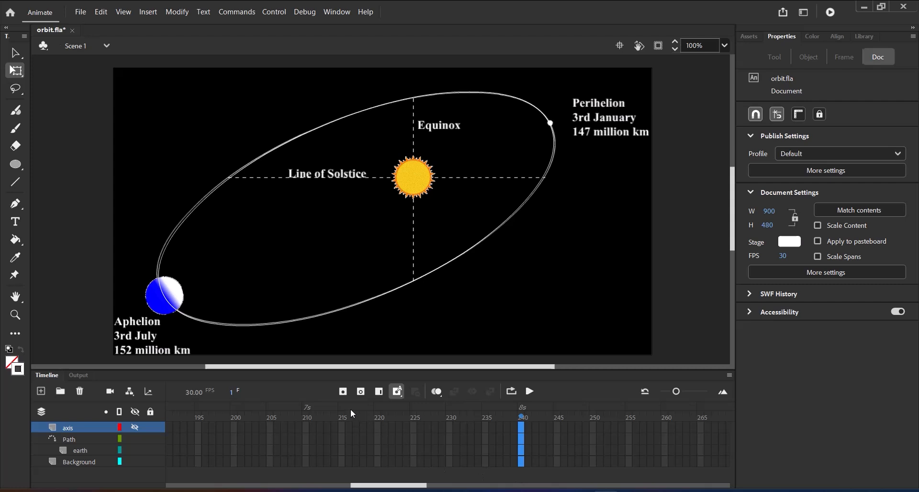
{"action": "left_click", "coordinate": [344, 392]}
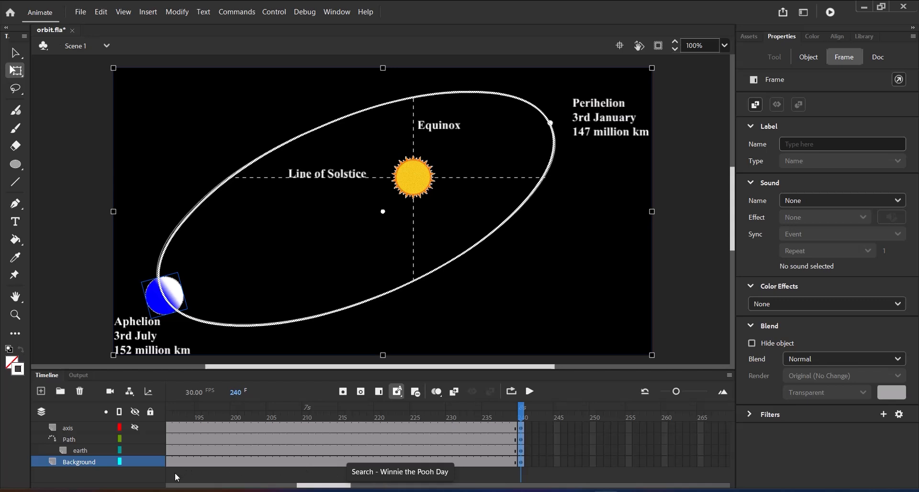
{"action": "left_click", "coordinate": [150, 461]}
Step: Return to frame 1 and create a classic tween on the earth layer, converting its content to a symbol
{"action": "left_click_drag", "start_coordinate": [307, 487], "coordinate": [154, 488]}
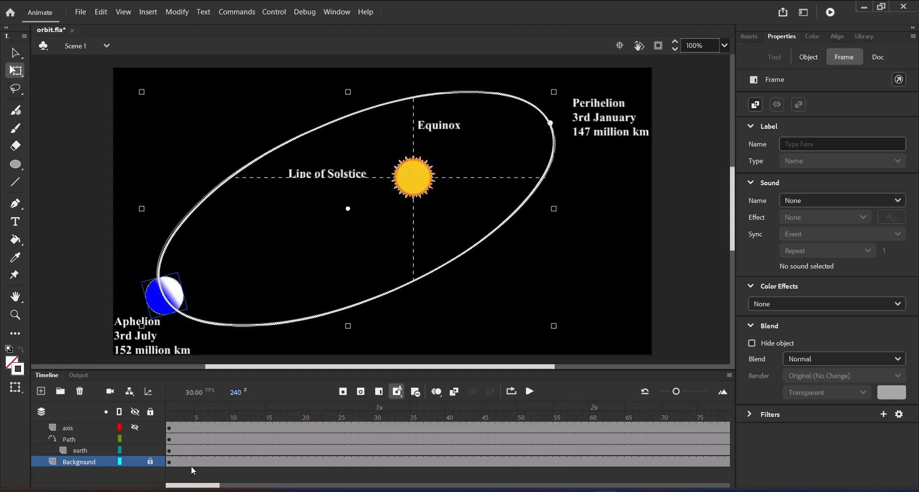
{"action": "left_click", "coordinate": [177, 418]}
{"action": "left_click_drag", "start_coordinate": [177, 419], "coordinate": [165, 419]}
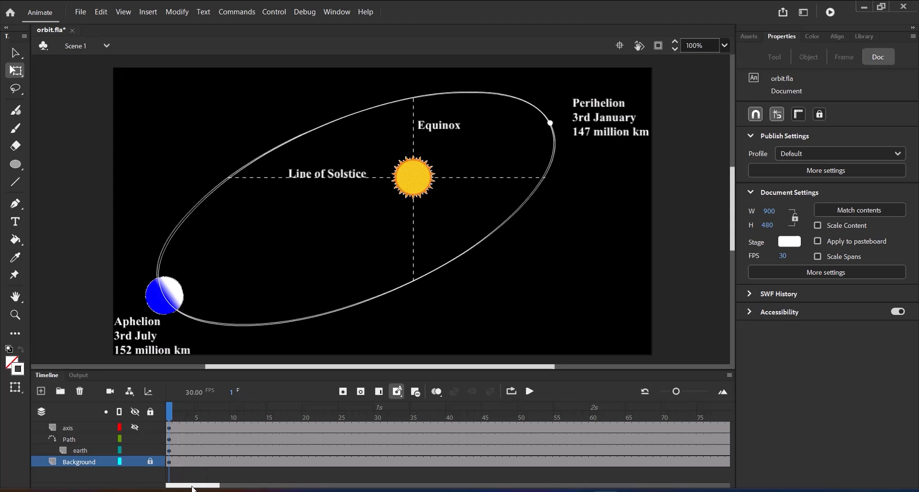
{"action": "left_click", "coordinate": [92, 449]}
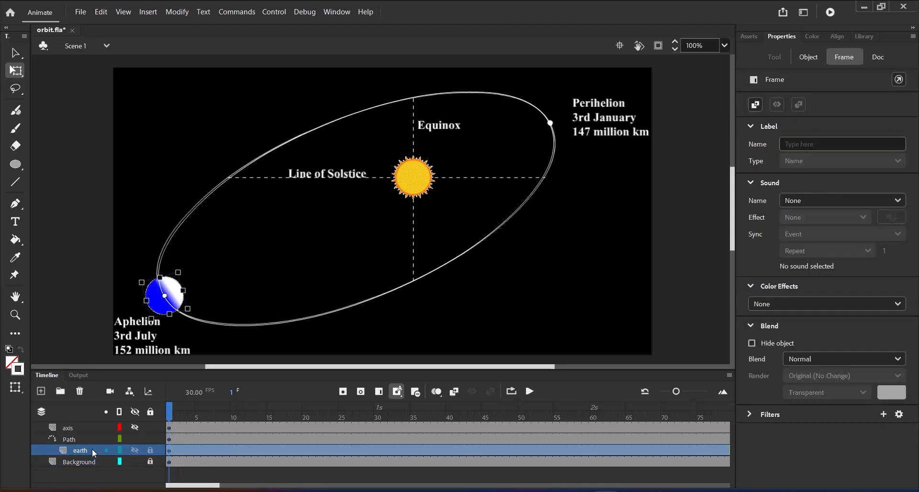
{"action": "right_click", "coordinate": [421, 453]}
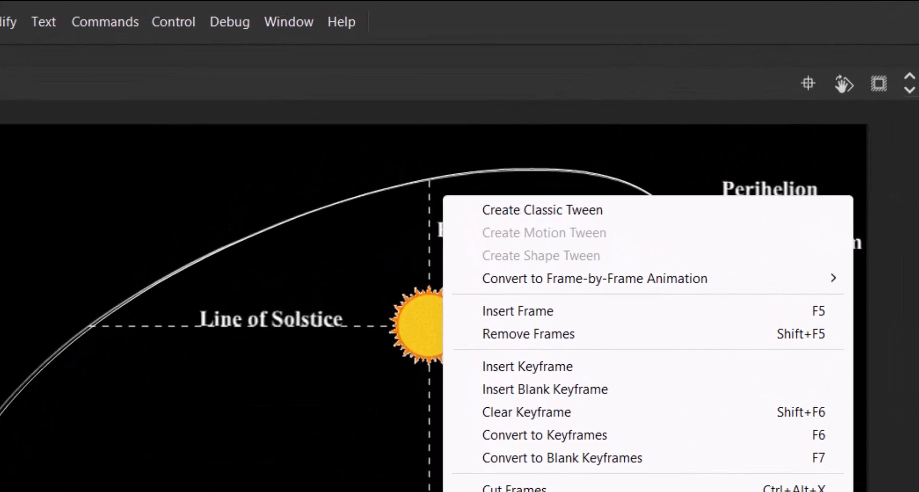
{"action": "left_click", "coordinate": [569, 211]}
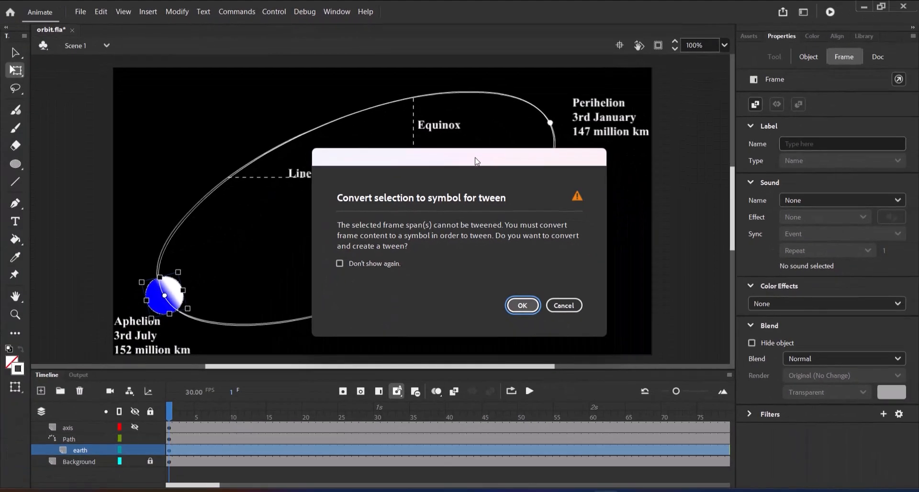
{"action": "left_click_drag", "start_coordinate": [475, 166], "coordinate": [512, 136]}
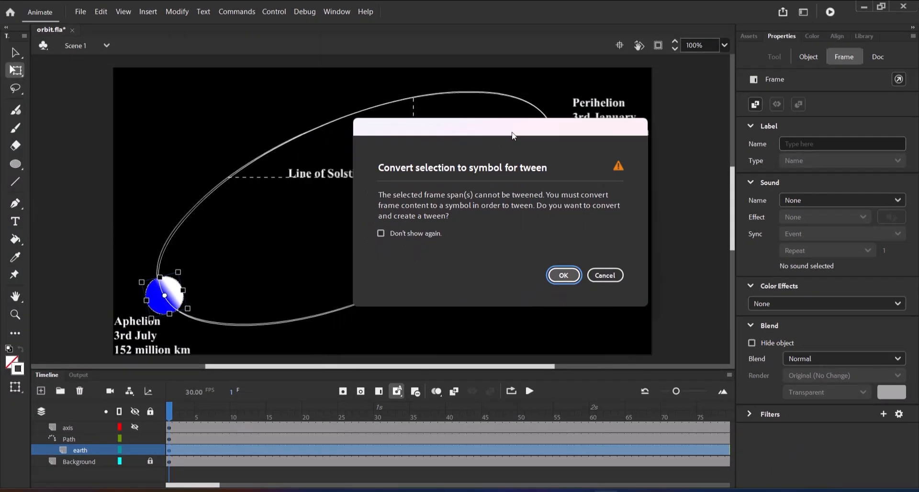
{"action": "left_click", "coordinate": [560, 279]}
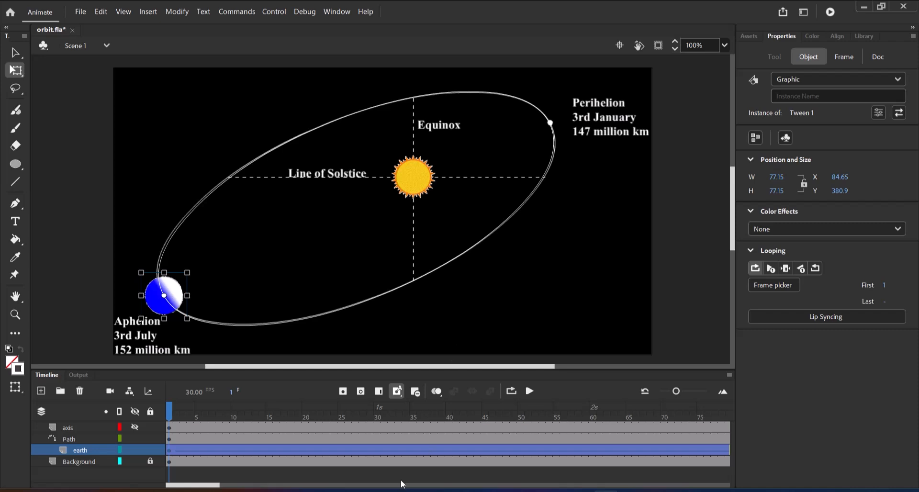
Step: At frame 60, place the Earth on the guide path directly below the Sun and rotate its white half towards the Sun
{"action": "left_click_drag", "start_coordinate": [171, 411], "coordinate": [592, 433]}
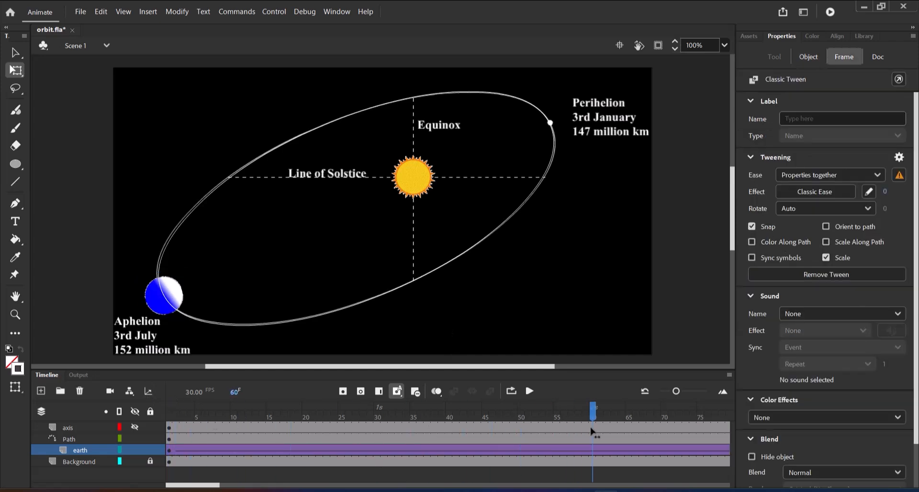
{"action": "left_click", "coordinate": [153, 300]}
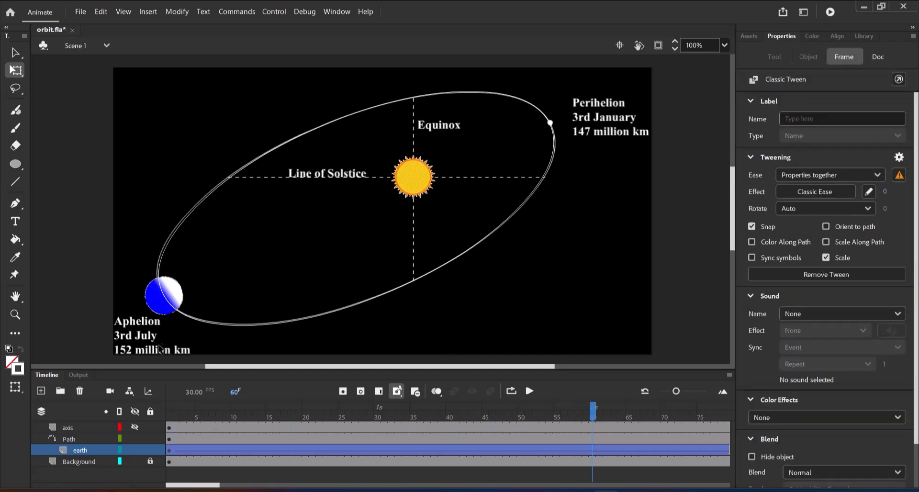
{"action": "left_click_drag", "start_coordinate": [170, 299], "coordinate": [403, 290]}
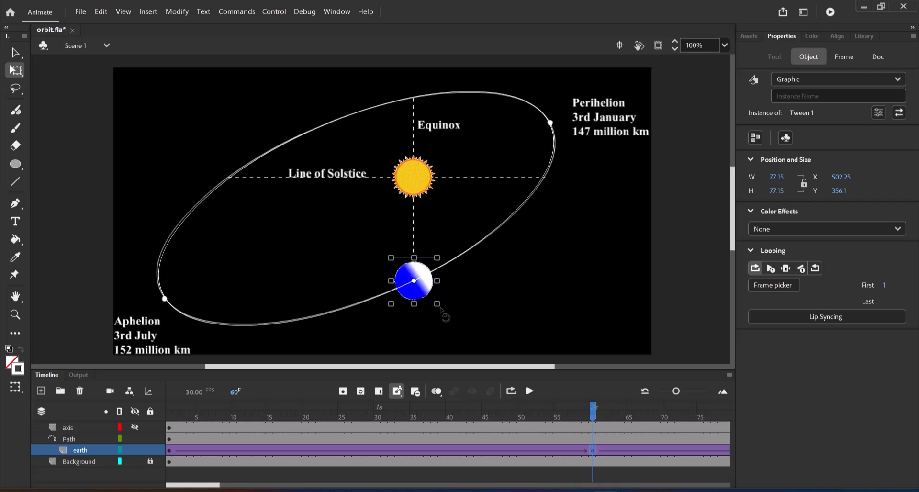
{"action": "left_click_drag", "start_coordinate": [440, 309], "coordinate": [447, 282]}
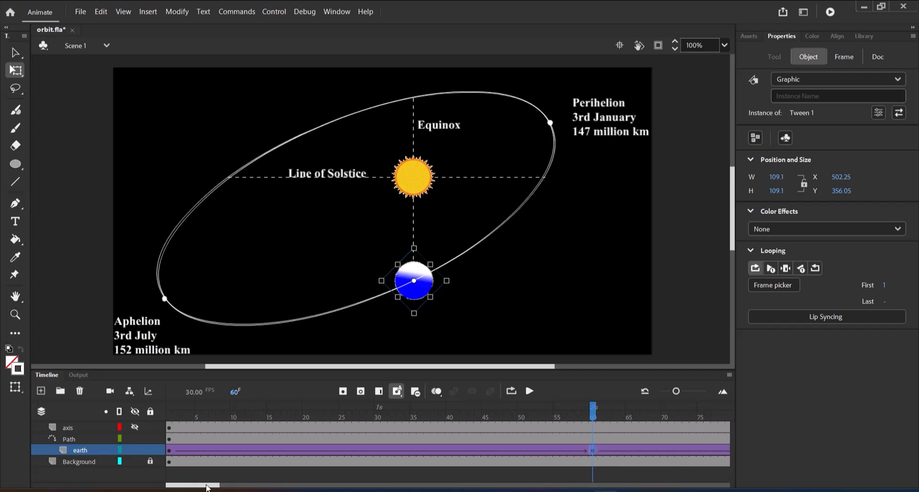
Step: At frame 120, move the Earth along the guide path to the Perihelion point
{"action": "left_click_drag", "start_coordinate": [207, 487], "coordinate": [256, 487]}
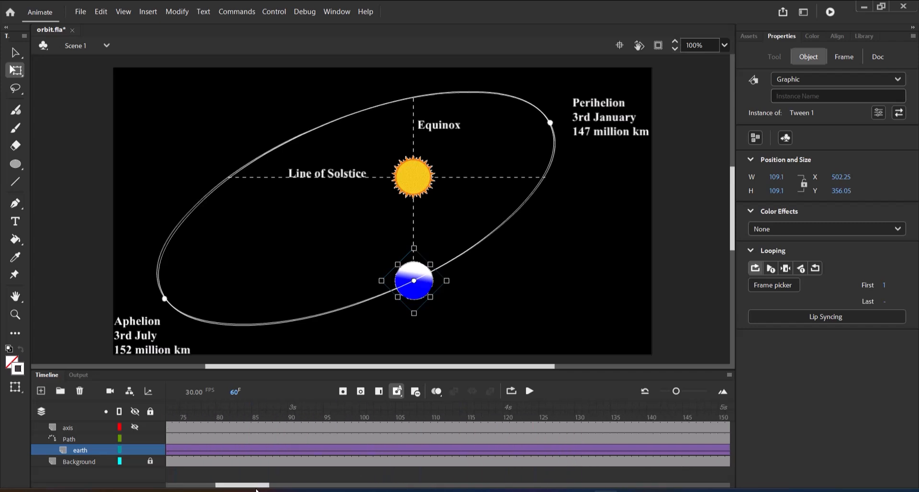
{"action": "left_click", "coordinate": [509, 413]}
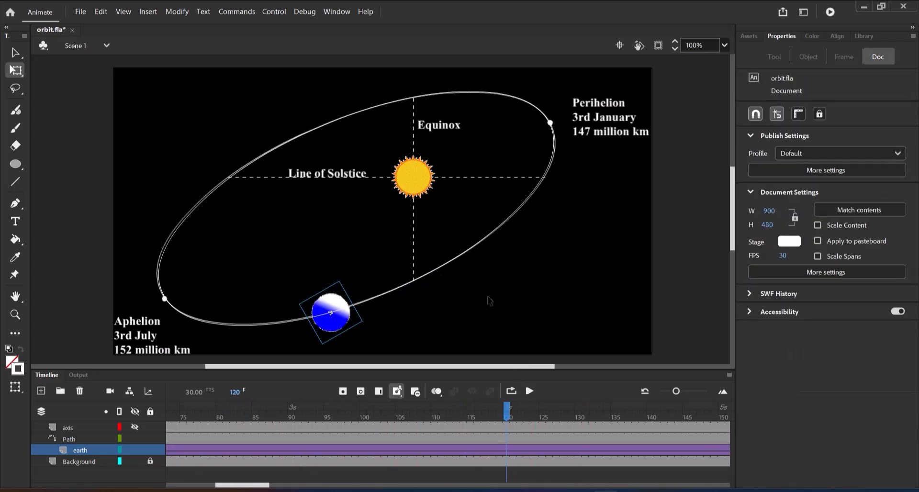
{"action": "left_click_drag", "start_coordinate": [334, 325], "coordinate": [549, 131]}
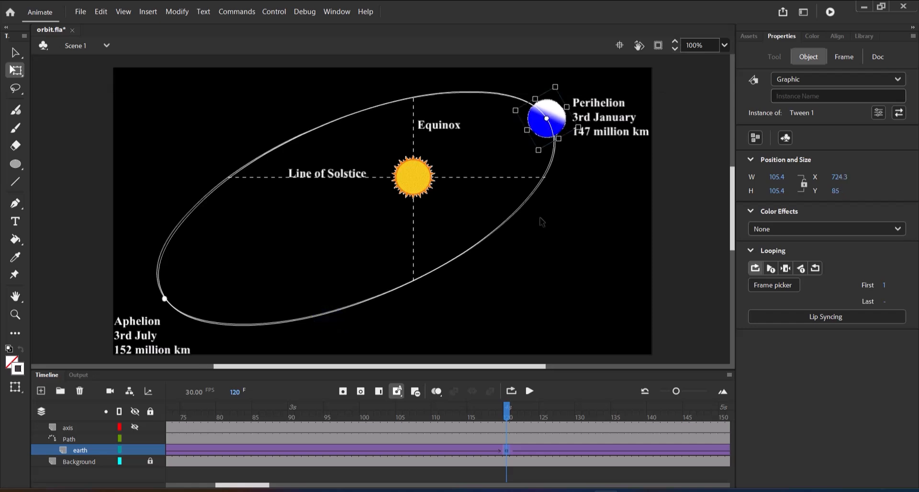
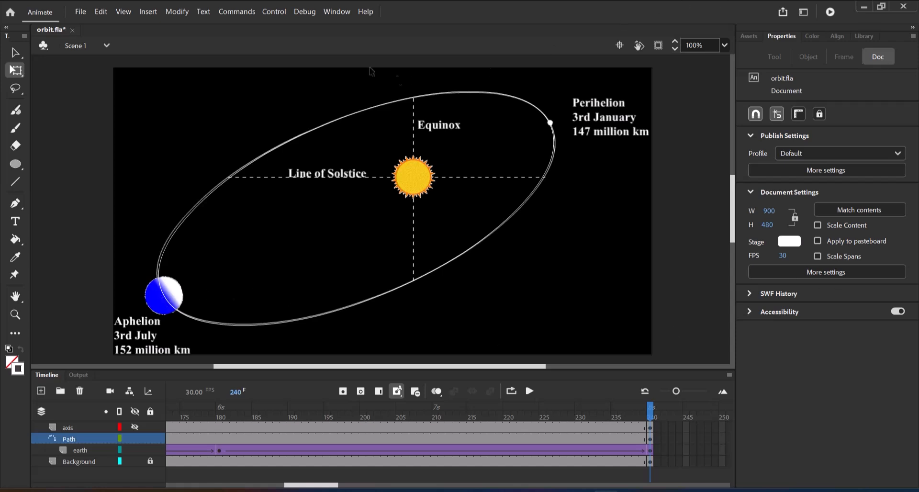
Step: Test the movie inside Animate to preview the Earth's motion around the Sun
{"action": "left_click", "coordinate": [264, 13]}
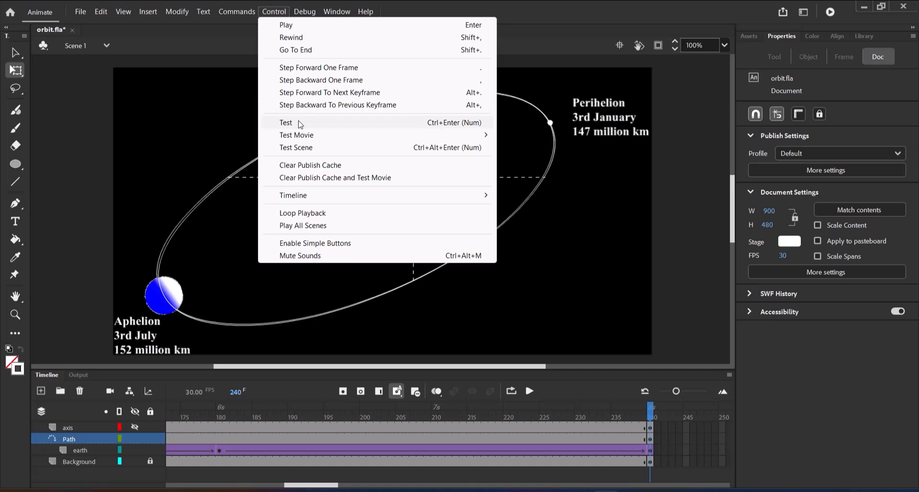
{"action": "mouse_move", "coordinate": [301, 137]}
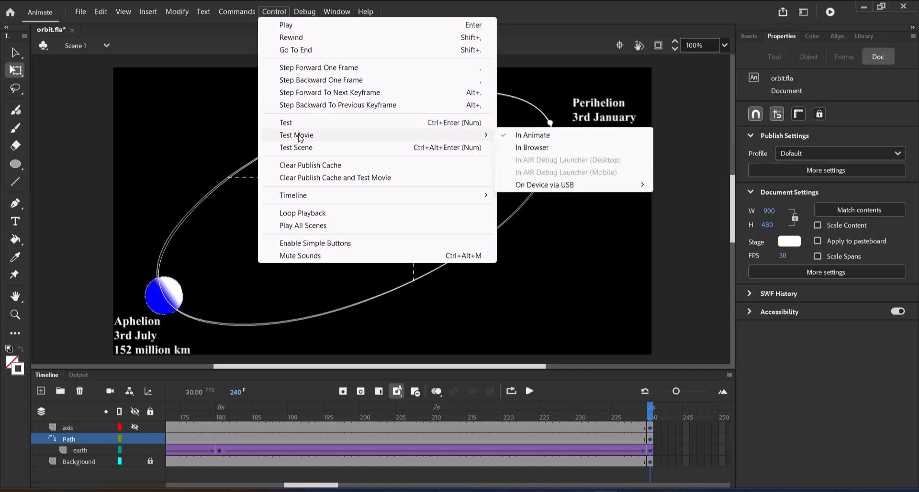
{"action": "left_click", "coordinate": [532, 136]}
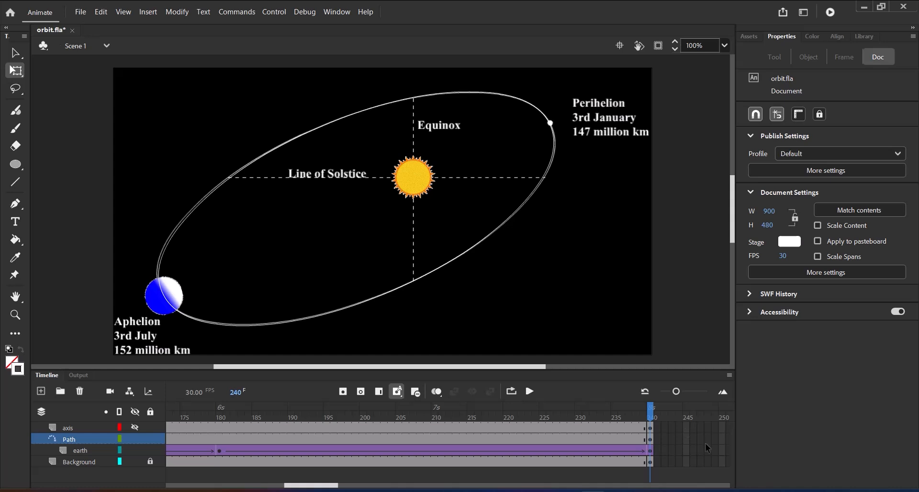
Step: Unhide the axis layer and nest it under the Path guide layer, directly above the earth layer
{"action": "left_click", "coordinate": [136, 426]}
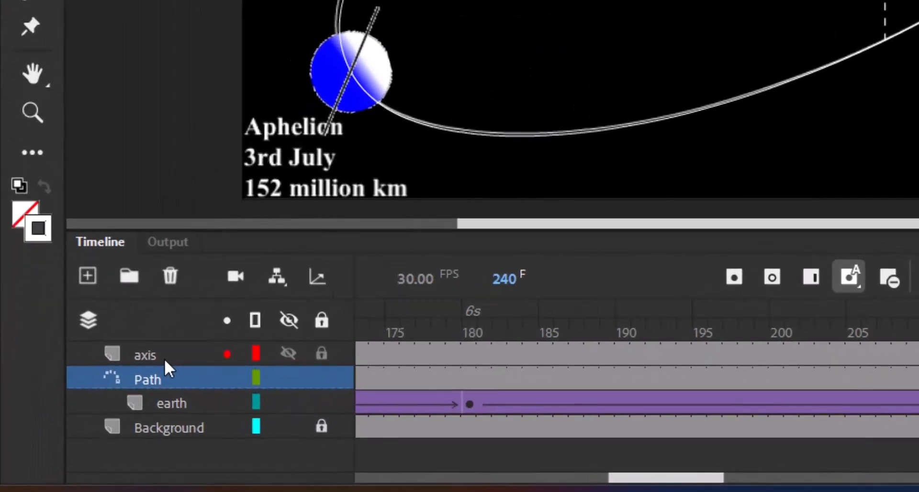
{"action": "left_click_drag", "start_coordinate": [164, 358], "coordinate": [186, 406]}
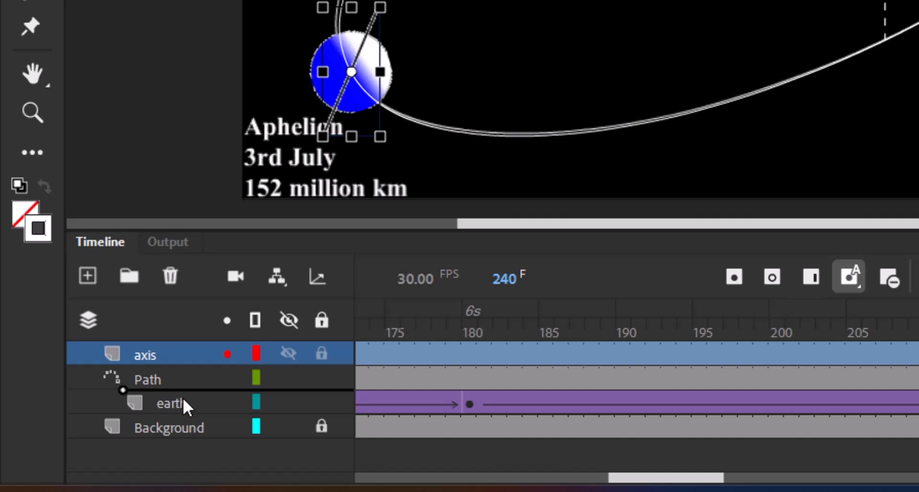
{"action": "left_click_drag", "start_coordinate": [182, 399], "coordinate": [183, 397]}
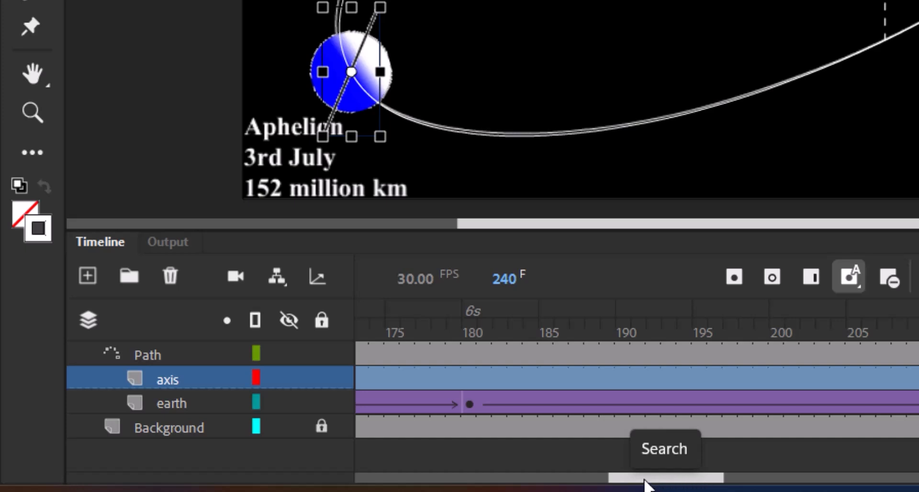
Step: Create a classic tween on the axis layer, converting its content to a symbol
{"action": "left_click_drag", "start_coordinate": [634, 483], "coordinate": [489, 478]}
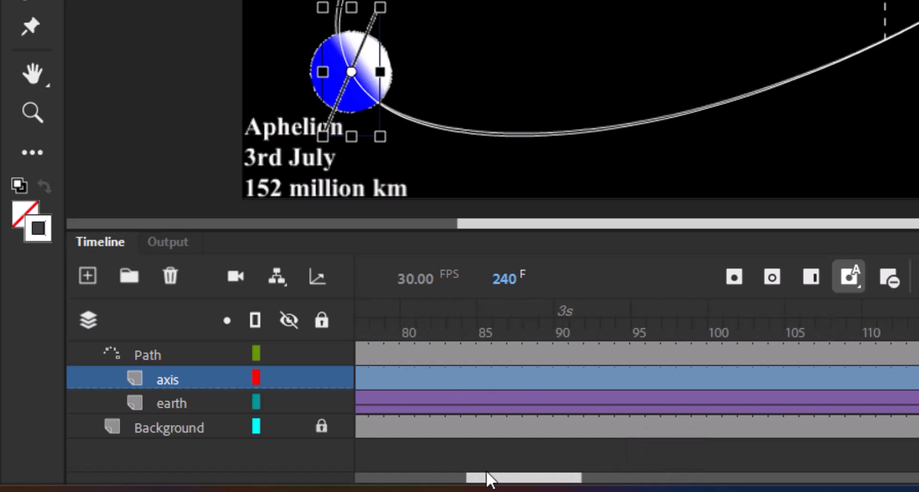
{"action": "right_click", "coordinate": [742, 378]}
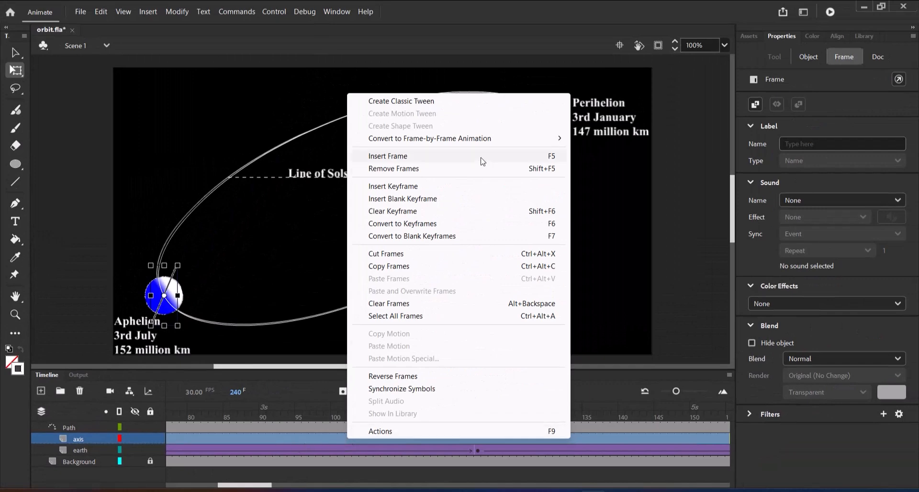
{"action": "left_click", "coordinate": [418, 102]}
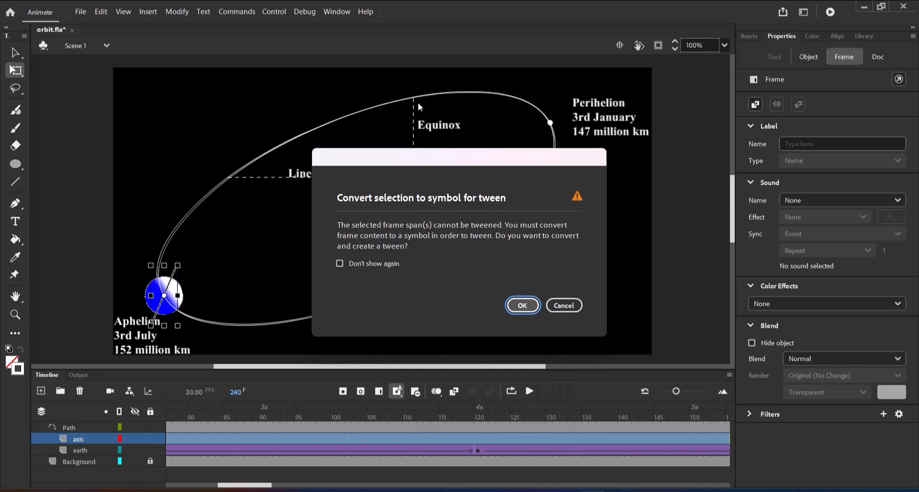
{"action": "left_click_drag", "start_coordinate": [420, 163], "coordinate": [470, 149]}
{"action": "left_click", "coordinate": [576, 294]}
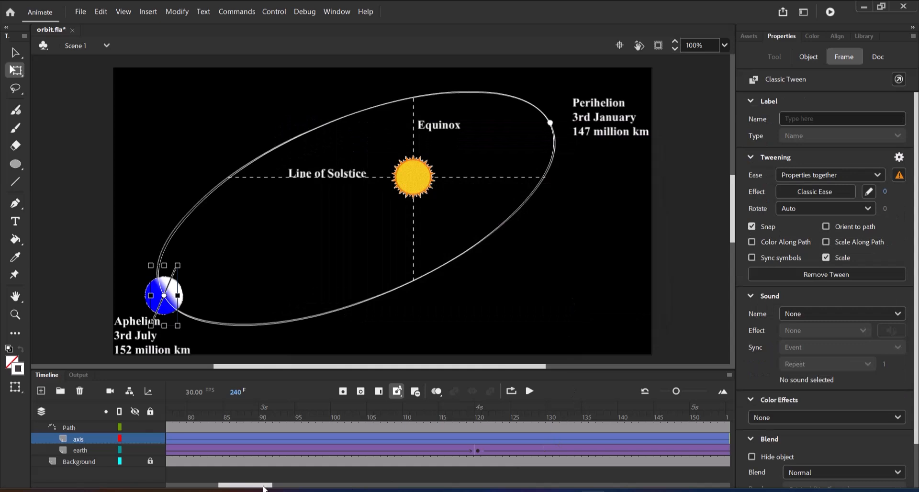
Step: At frame 60, move the axis along the guide path onto the centre of the Earth directly below the Sun
{"action": "left_click_drag", "start_coordinate": [264, 488], "coordinate": [178, 488]}
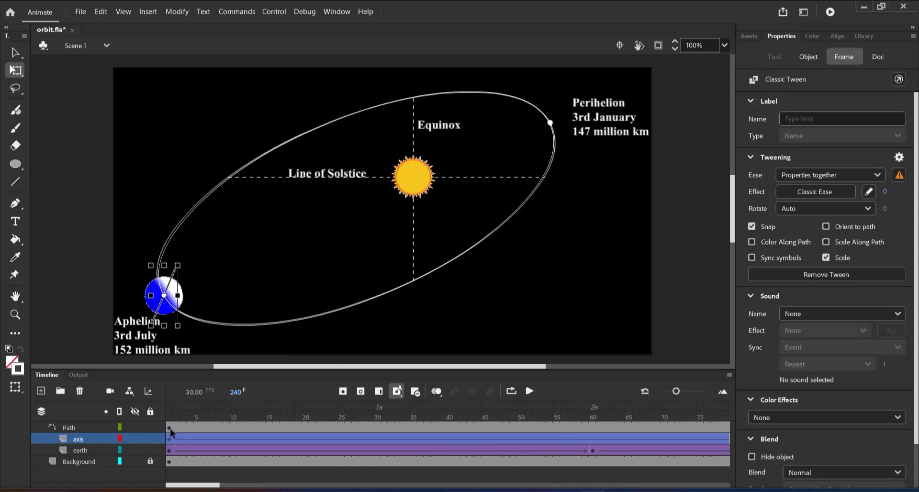
{"action": "left_click", "coordinate": [171, 416]}
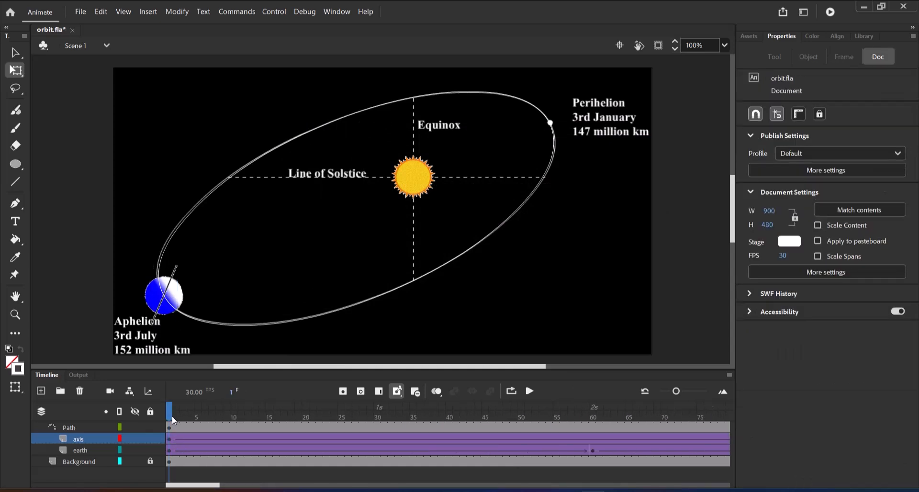
{"action": "left_click_drag", "start_coordinate": [172, 416], "coordinate": [593, 414]}
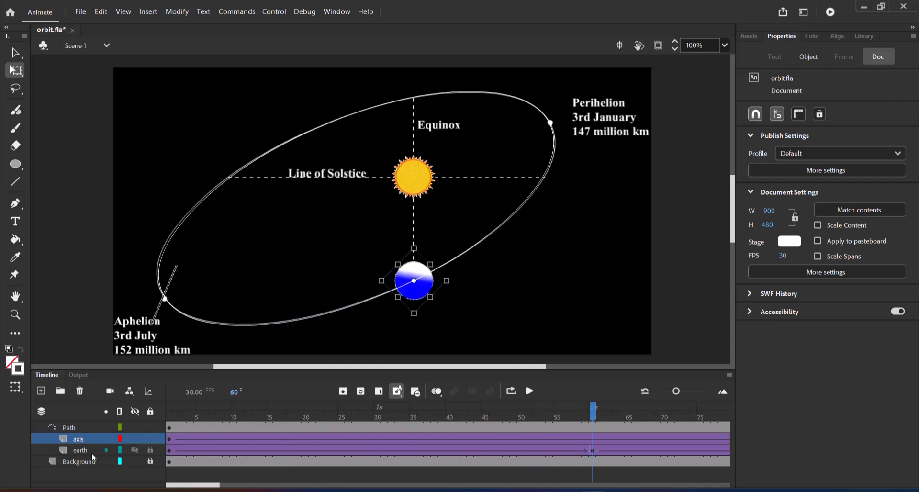
{"action": "left_click", "coordinate": [91, 439]}
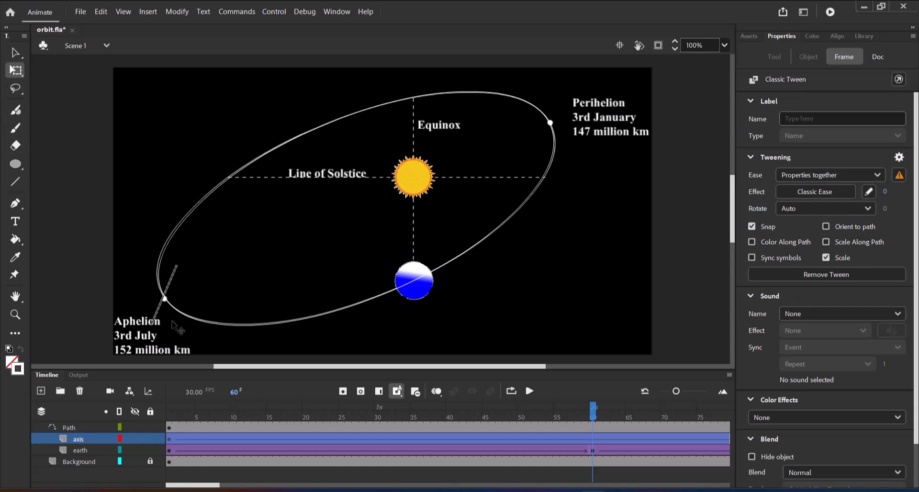
{"action": "left_click", "coordinate": [174, 287]}
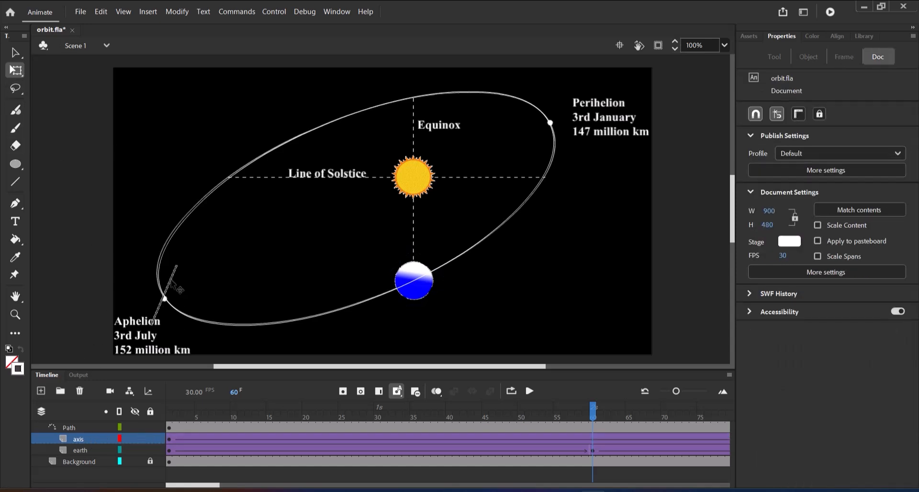
{"action": "left_click_drag", "start_coordinate": [180, 288], "coordinate": [426, 270]}
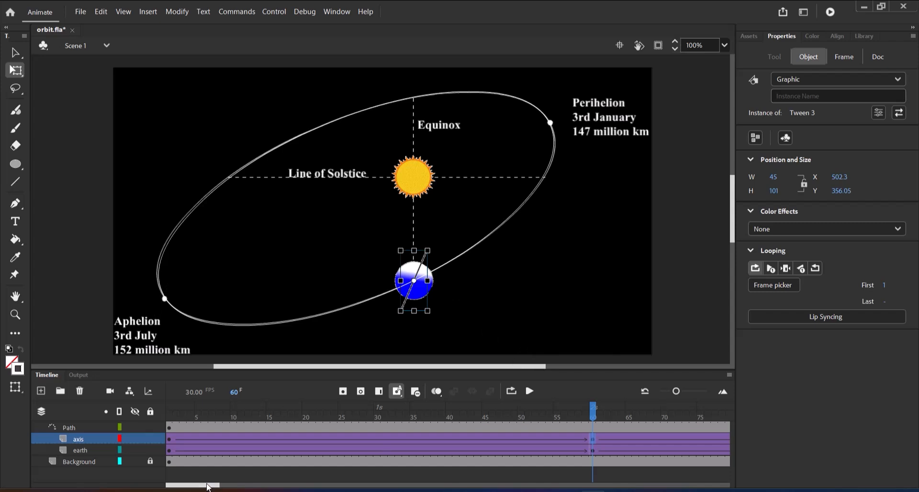
Step: At frame 120, move the axis onto the centre of the Earth at Perihelion
{"action": "left_click_drag", "start_coordinate": [207, 486], "coordinate": [239, 485]}
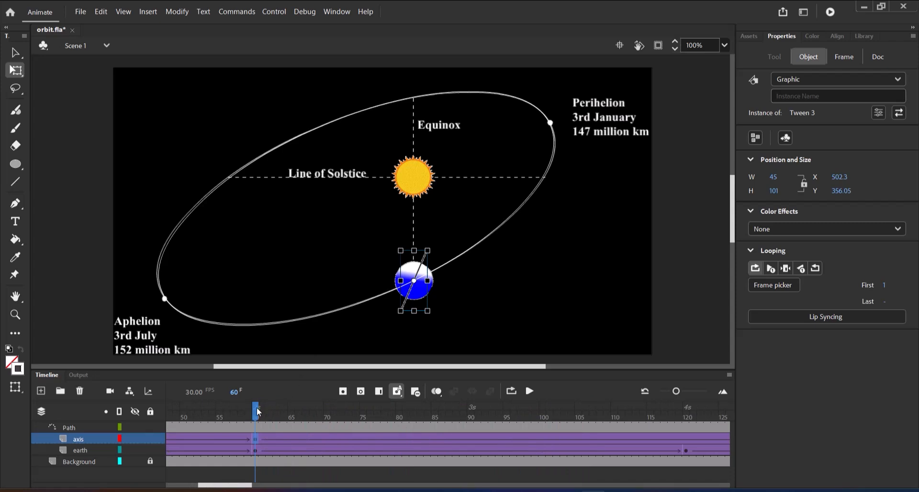
{"action": "left_click_drag", "start_coordinate": [257, 412], "coordinate": [688, 410]}
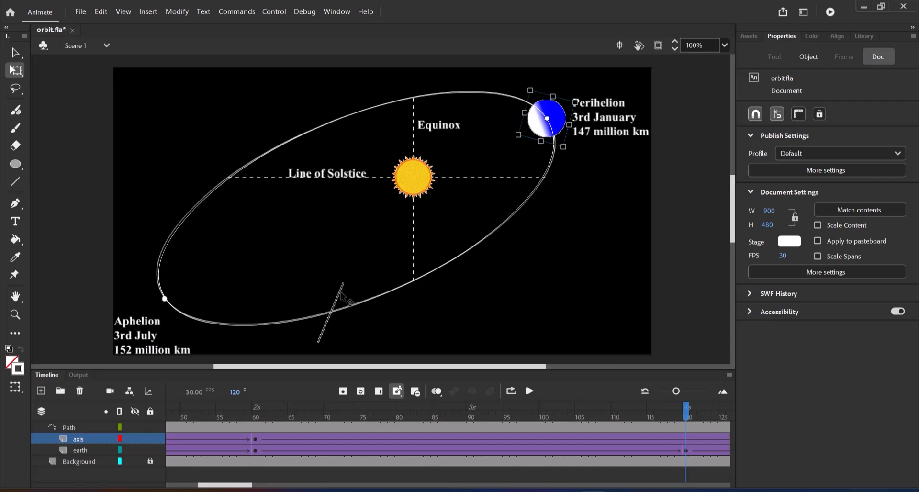
{"action": "left_click_drag", "start_coordinate": [343, 295], "coordinate": [567, 110]}
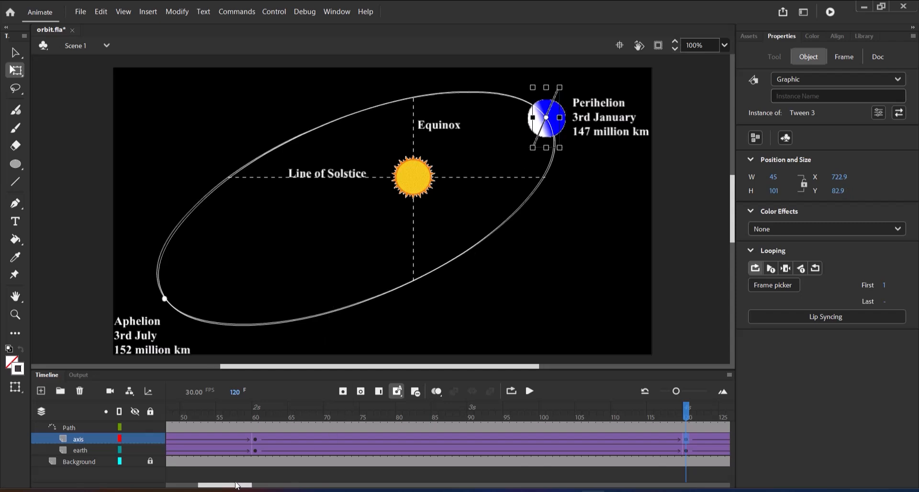
Step: At frame 180, shift the axis along the guide path so it is centred on the Earth
{"action": "left_click_drag", "start_coordinate": [236, 484], "coordinate": [280, 485]}
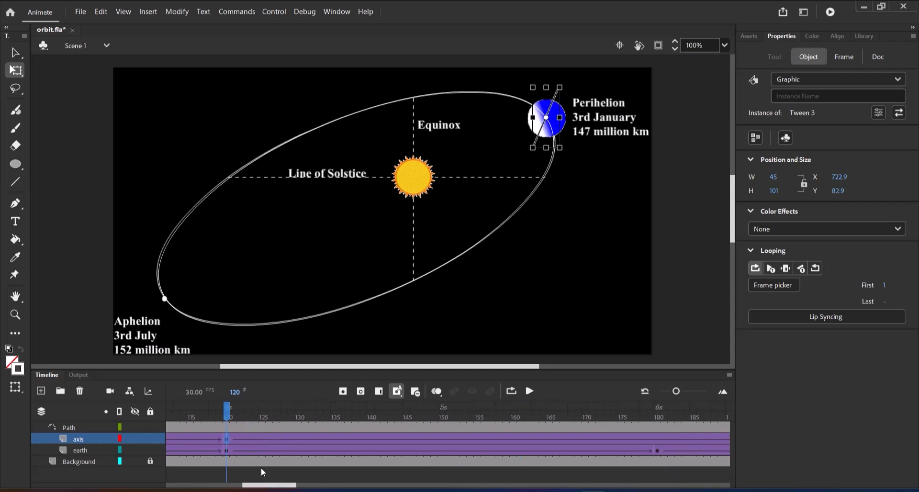
{"action": "left_click_drag", "start_coordinate": [227, 412], "coordinate": [660, 420]}
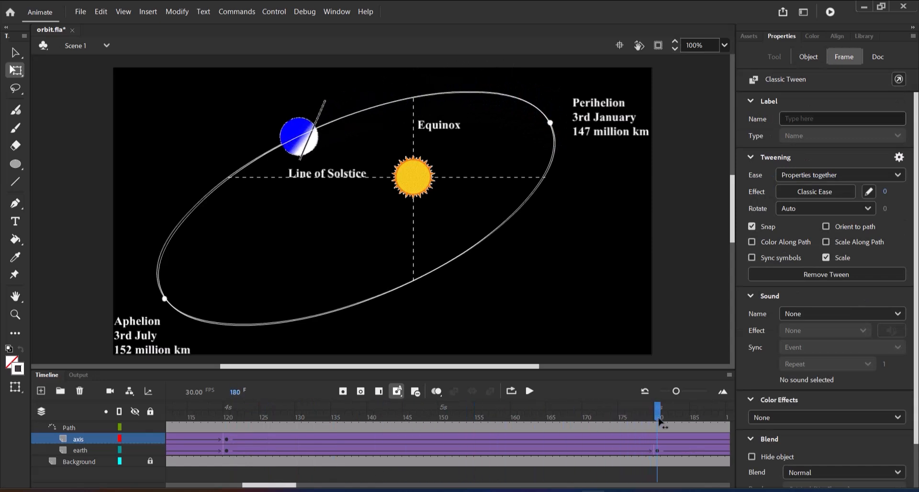
{"action": "left_click", "coordinate": [461, 204]}
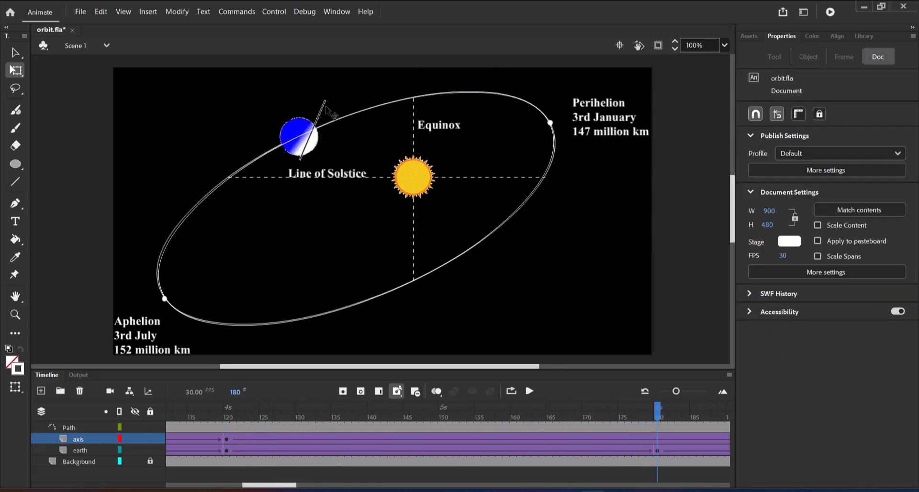
{"action": "mouse_move", "coordinate": [323, 105]}
{"action": "left_mouse_down"}
{"action": "mouse_move", "coordinate": [309, 110]}
{"action": "mouse_move", "coordinate": [318, 120]}
{"action": "left_mouse_up"}
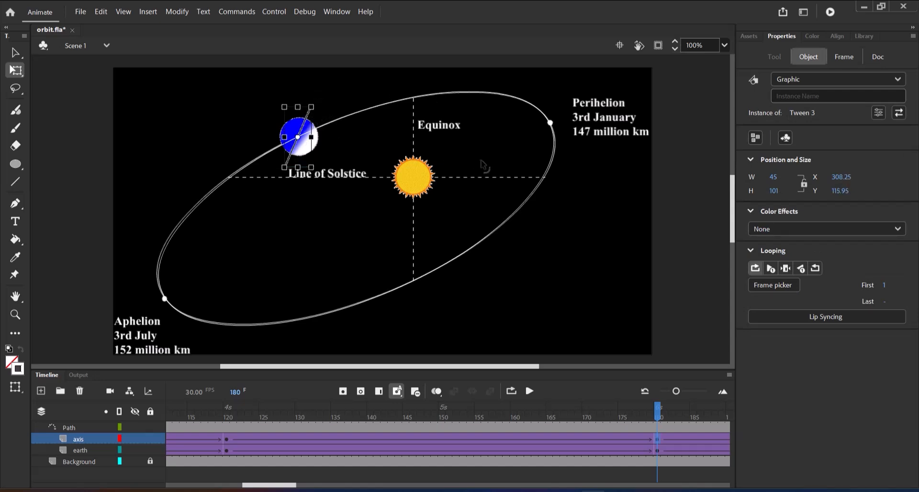
{"action": "left_click", "coordinate": [455, 171]}
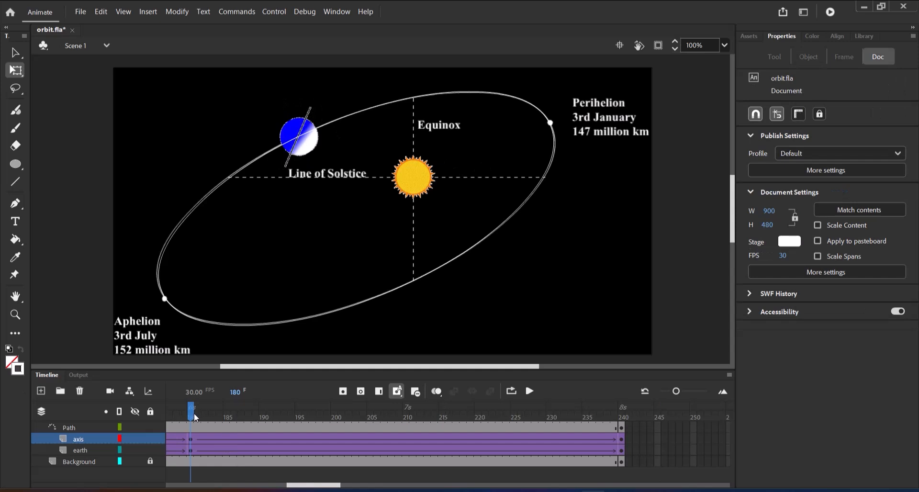
Step: Check the axis position up to frame 240 and test the movie in Animate, closing the preview when done
{"action": "left_click_drag", "start_coordinate": [194, 412], "coordinate": [633, 412]}
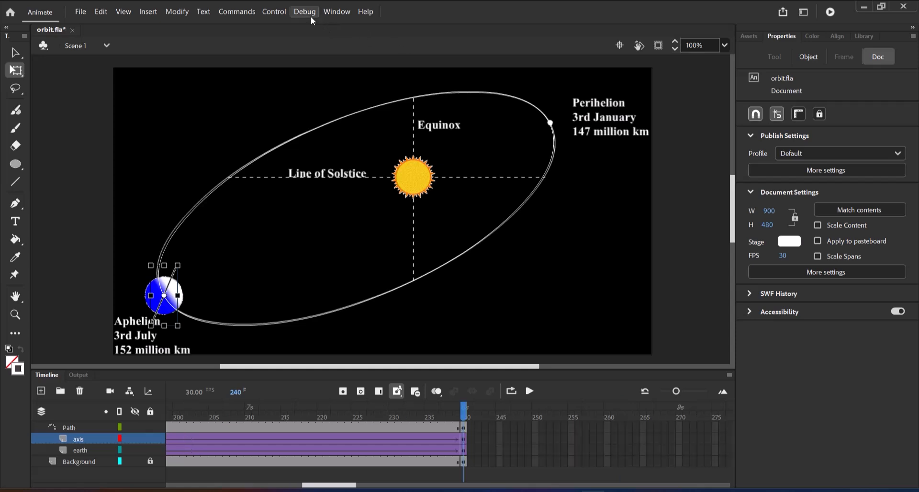
{"action": "left_click", "coordinate": [280, 13]}
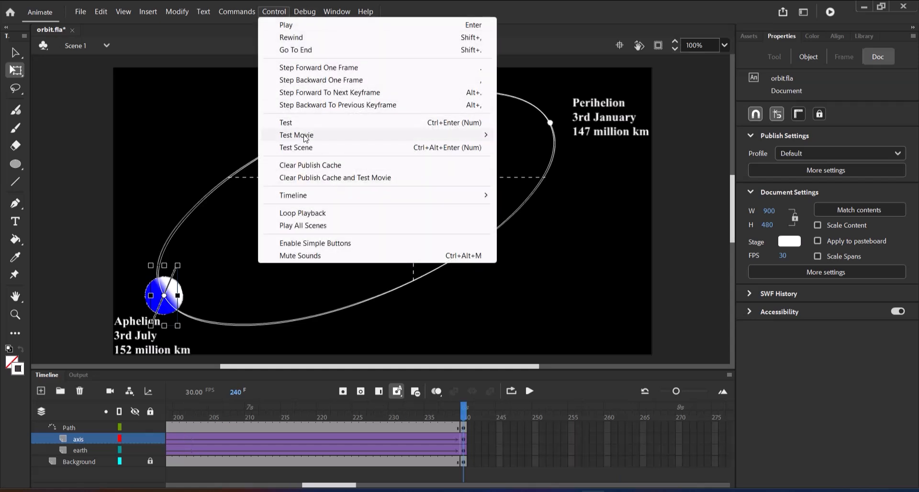
{"action": "mouse_move", "coordinate": [307, 136]}
{"action": "left_click", "coordinate": [548, 138]}
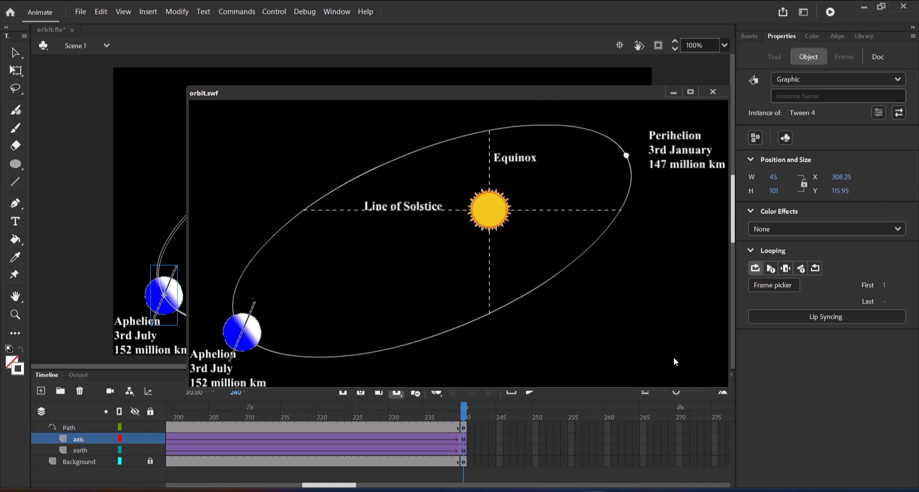
{"action": "left_click", "coordinate": [713, 92]}
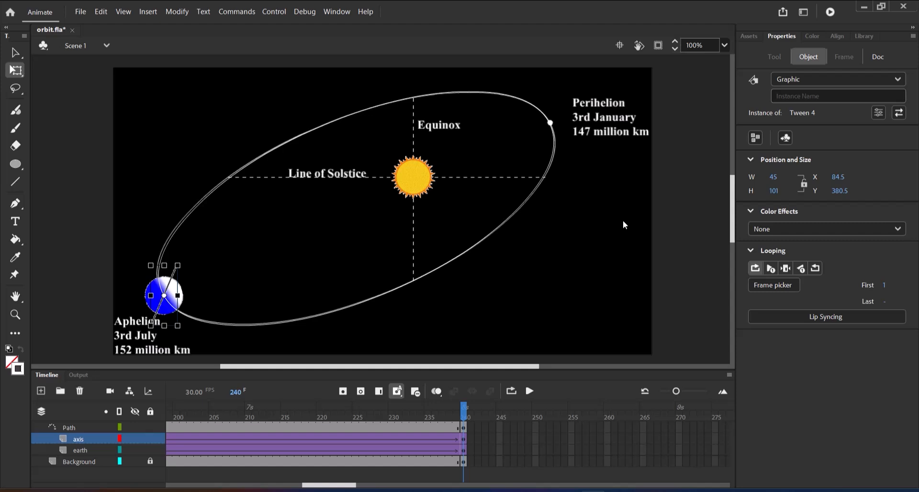
Step: Consult the question paper PDF for the text requirements, and in Animate add a layer above Path with a blank keyframe at frame 60
{"action": "key", "text": "alt+Tab"}
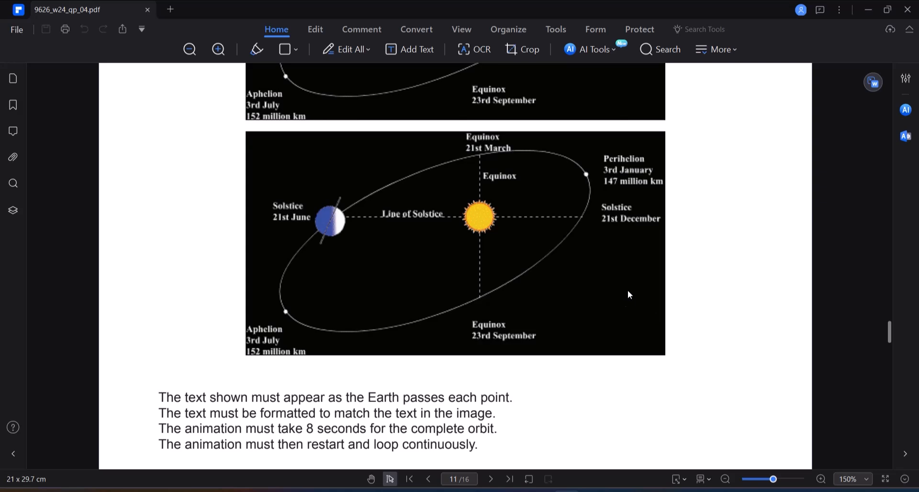
{"action": "key", "text": "alt+Tab"}
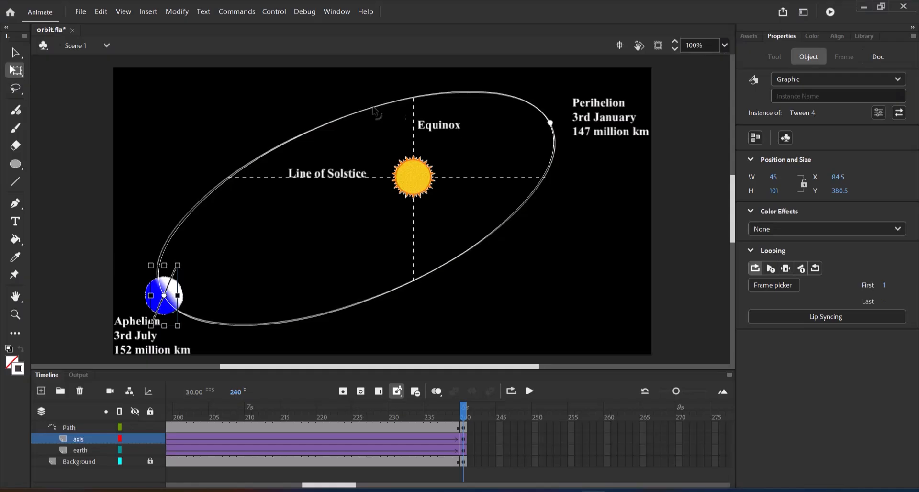
{"action": "left_click_drag", "start_coordinate": [352, 489], "coordinate": [181, 488]}
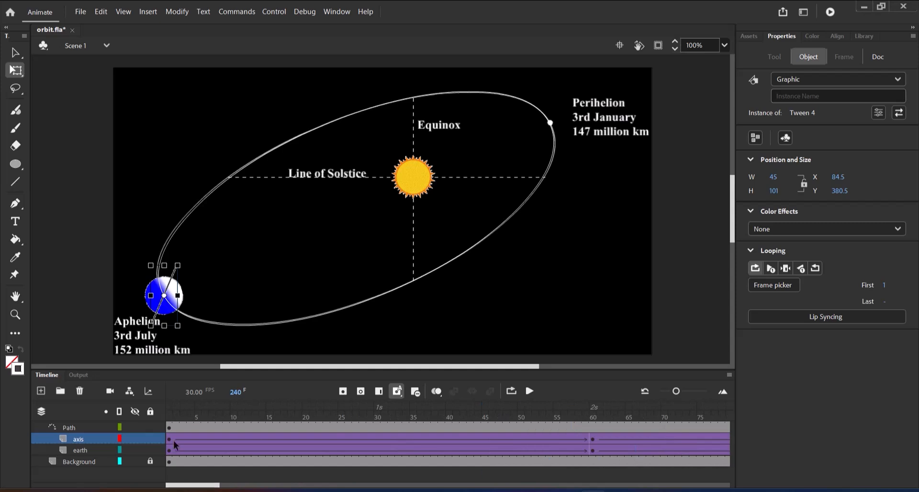
{"action": "left_click", "coordinate": [169, 409]}
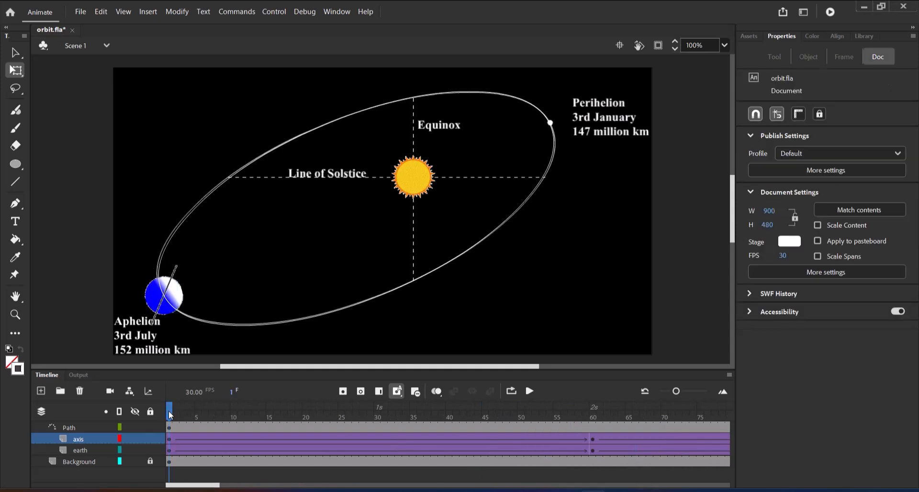
{"action": "left_click_drag", "start_coordinate": [169, 415], "coordinate": [594, 428]}
{"action": "left_click", "coordinate": [594, 427]}
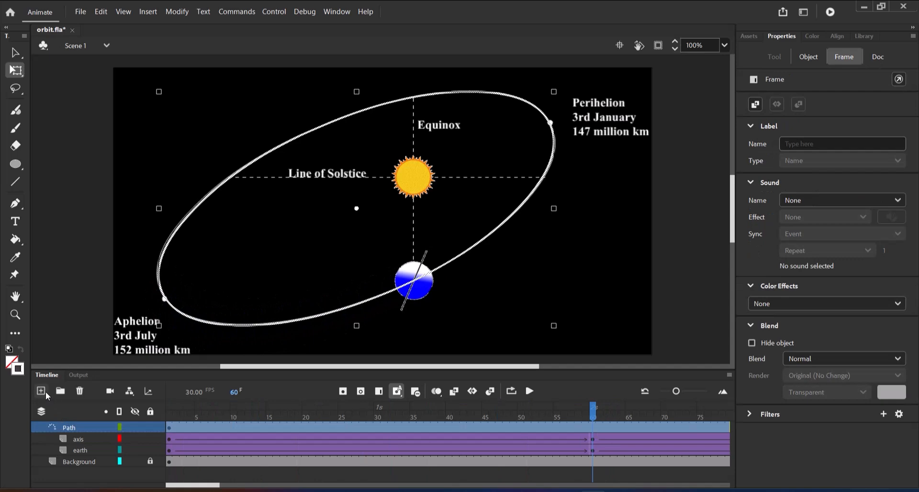
{"action": "left_click", "coordinate": [43, 392]}
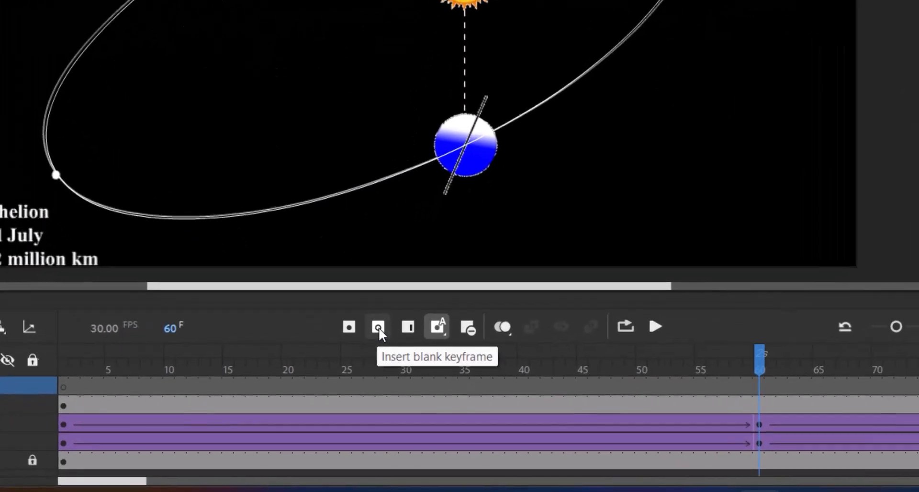
{"action": "left_click", "coordinate": [378, 328]}
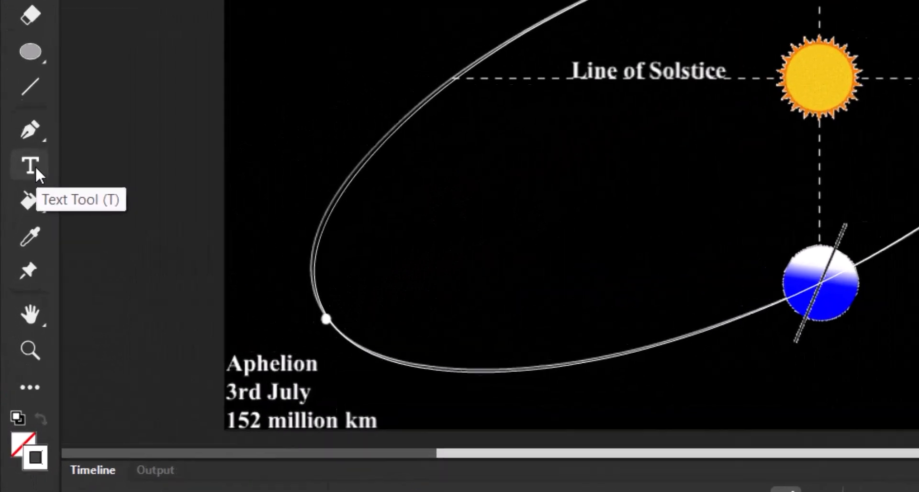
Step: Set the Text tool to bold Times New Roman, size 12, with a white #FFFFFF fill
{"action": "left_click", "coordinate": [17, 222]}
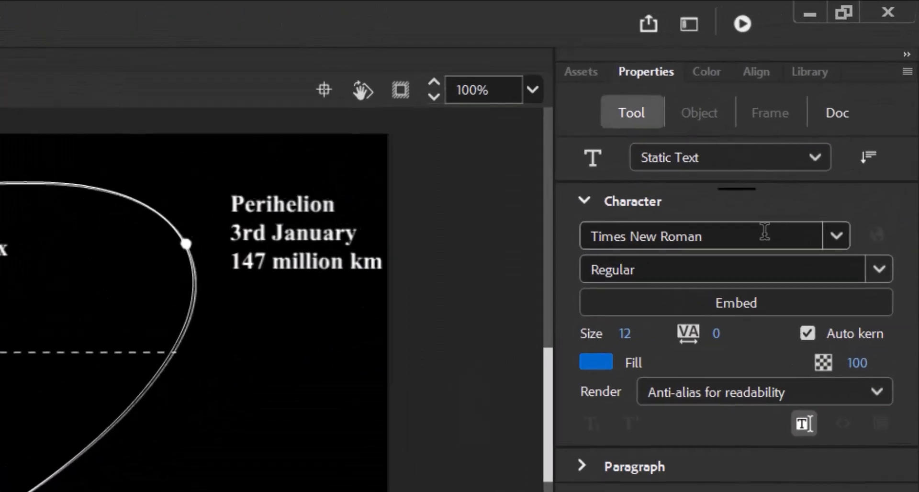
{"action": "left_click", "coordinate": [880, 270]}
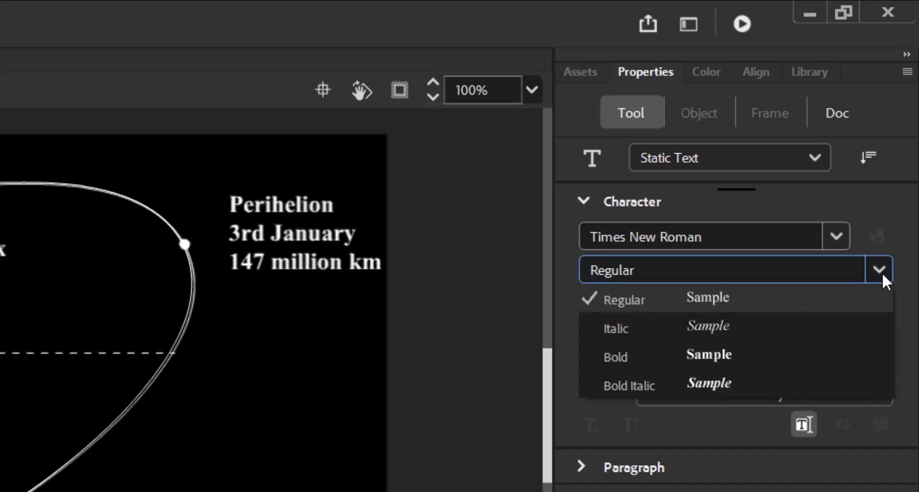
{"action": "left_click", "coordinate": [720, 366]}
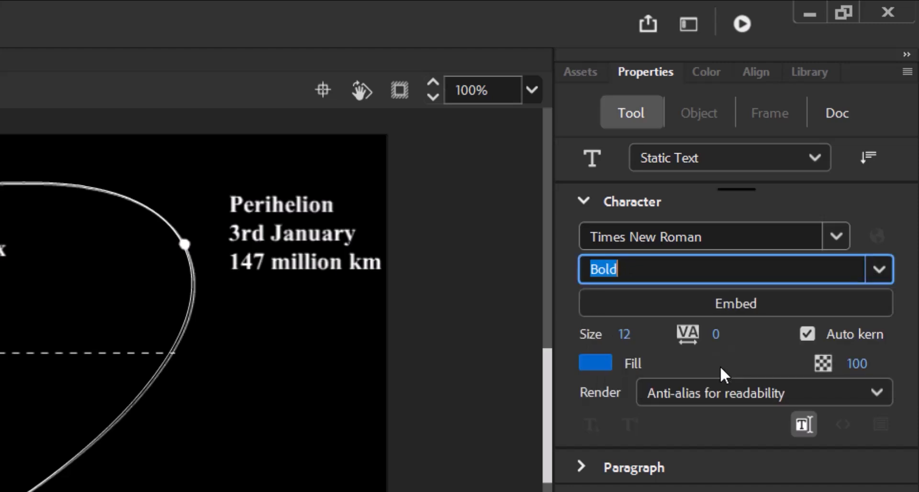
{"action": "left_click", "coordinate": [604, 364]}
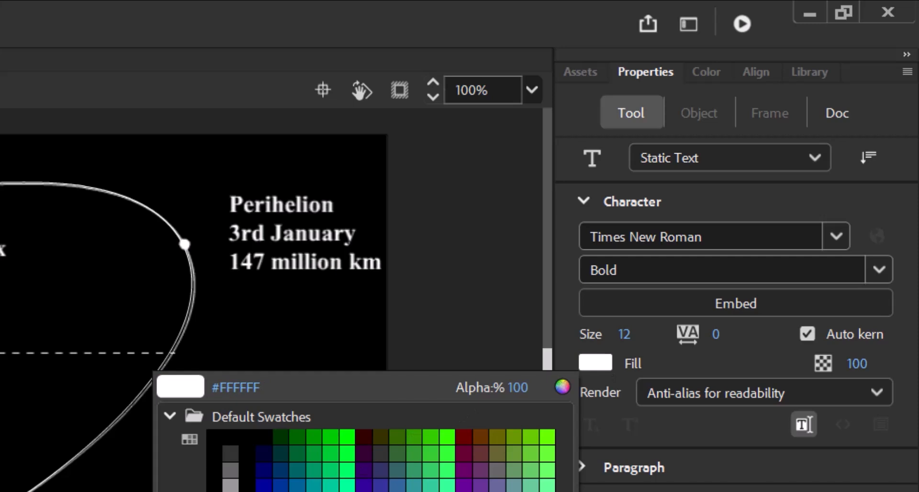
{"action": "left_click", "coordinate": [575, 264]}
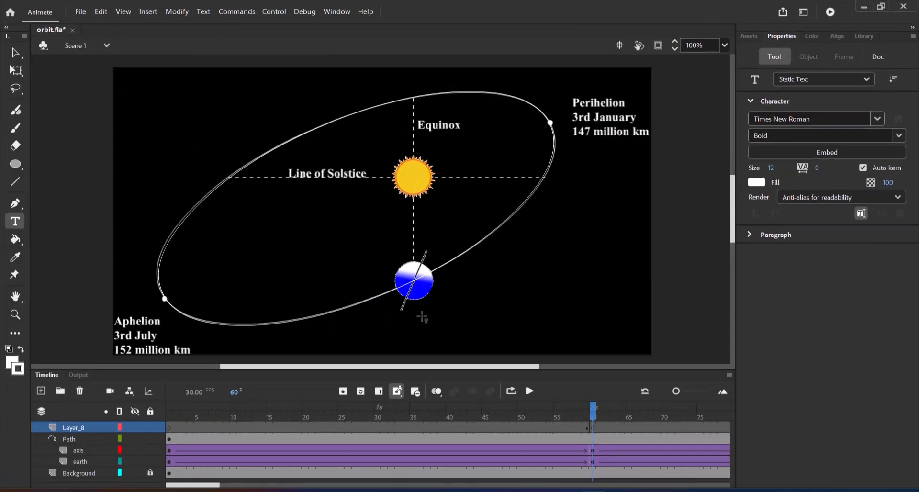
Step: Add the two-line label "Equinox" / "23rd September" just below the Earth at frame 60
{"action": "left_click", "coordinate": [422, 317]}
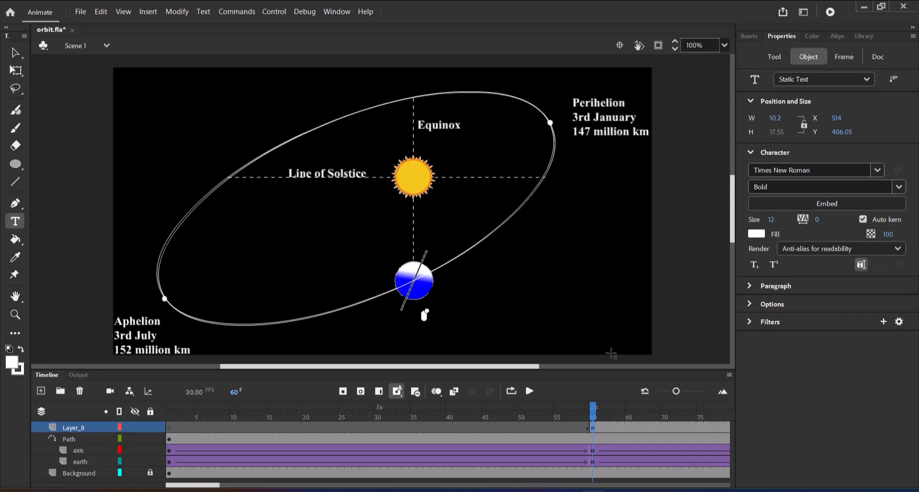
{"action": "type", "text": "Equi"}
{"action": "type", "text": "nox"}
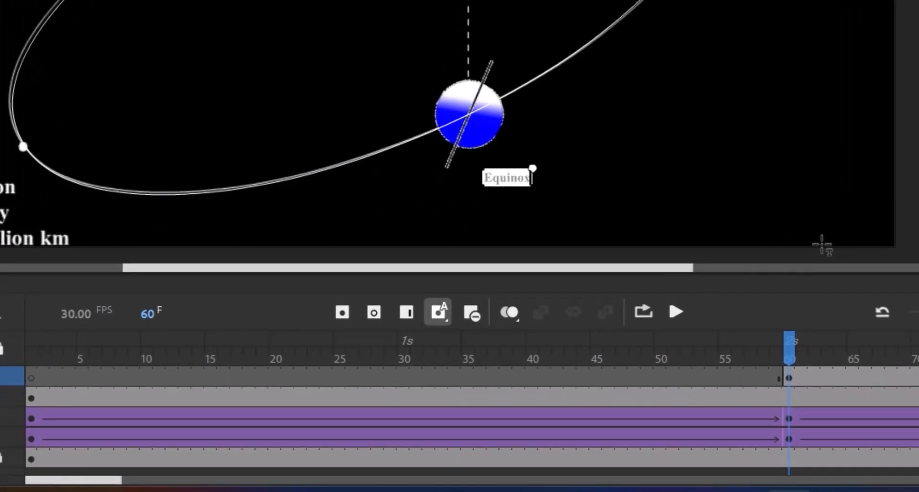
{"action": "key", "text": "Return"}
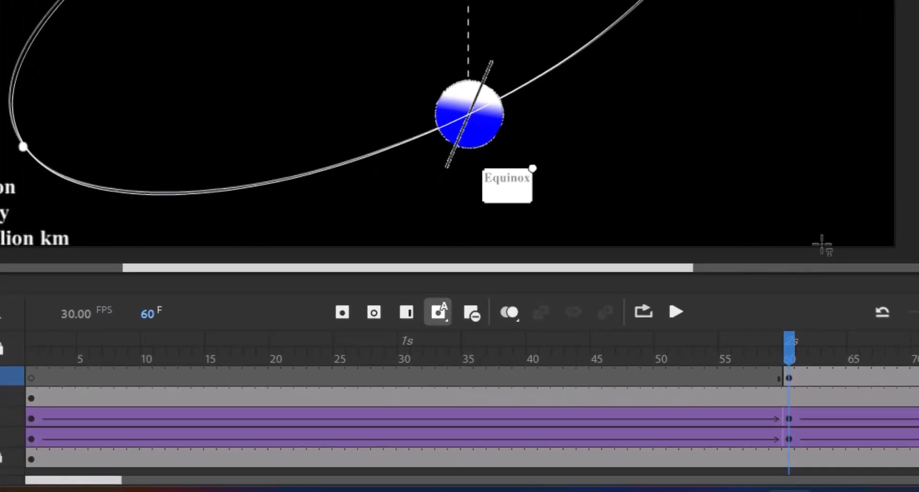
{"action": "type", "text": "23rd Septembe"}
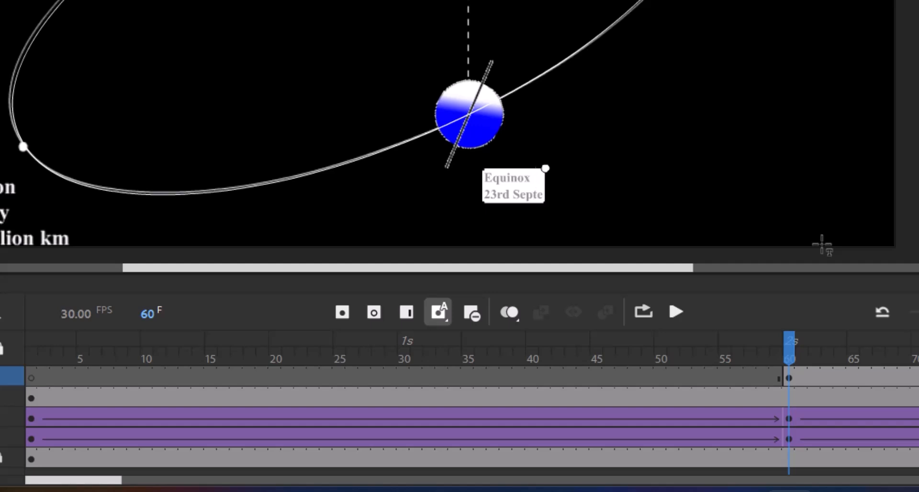
{"action": "type", "text": "r"}
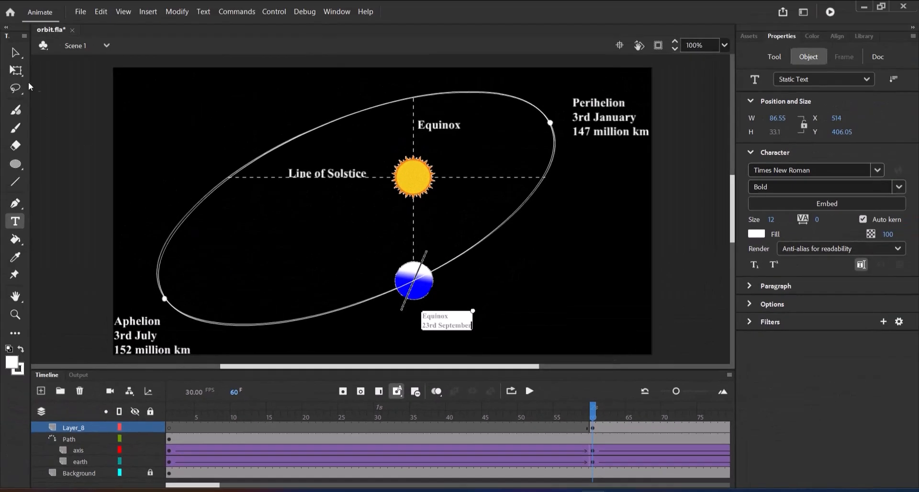
{"action": "left_click", "coordinate": [16, 53]}
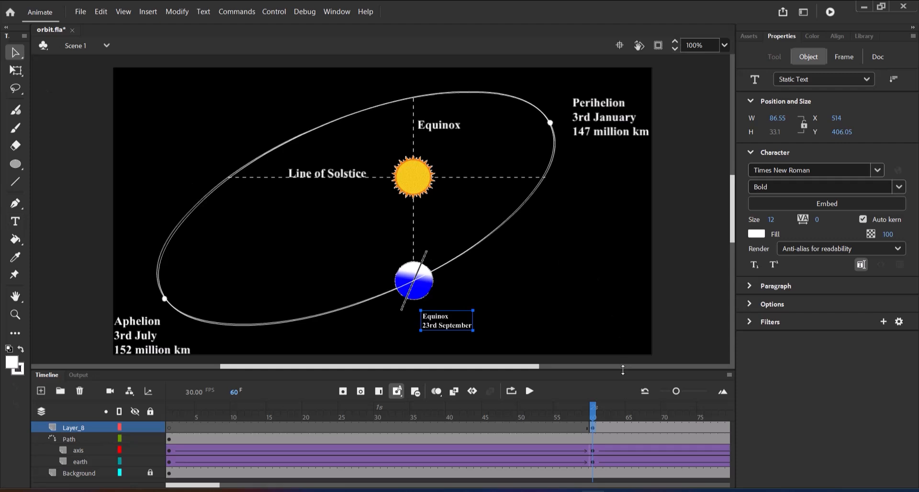
Step: Enlarge the timeline area slightly and rename the layer holding the Equinox label as equinox1
{"action": "left_click_drag", "start_coordinate": [624, 371], "coordinate": [624, 358]}
{"action": "left_click", "coordinate": [77, 415]}
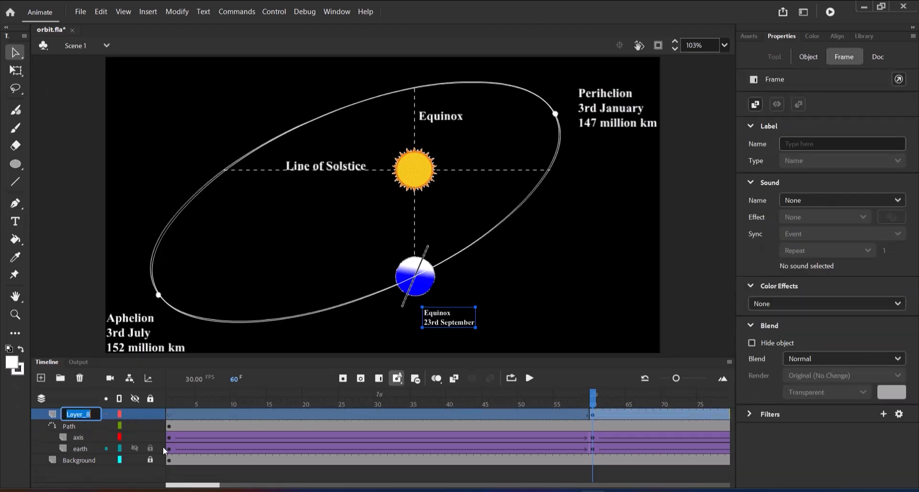
{"action": "type", "text": "equi"}
{"action": "type", "text": "no"}
{"action": "type", "text": "xl"}
{"action": "key", "text": "Return"}
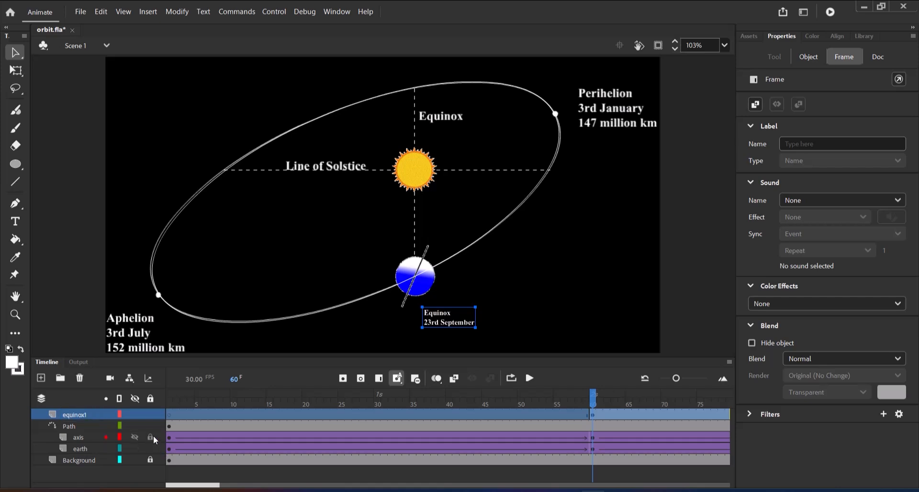
Step: Add a layer above equinox1 and insert a blank keyframe at frame 103, where the Earth reaches the solstice line
{"action": "left_click", "coordinate": [41, 378]}
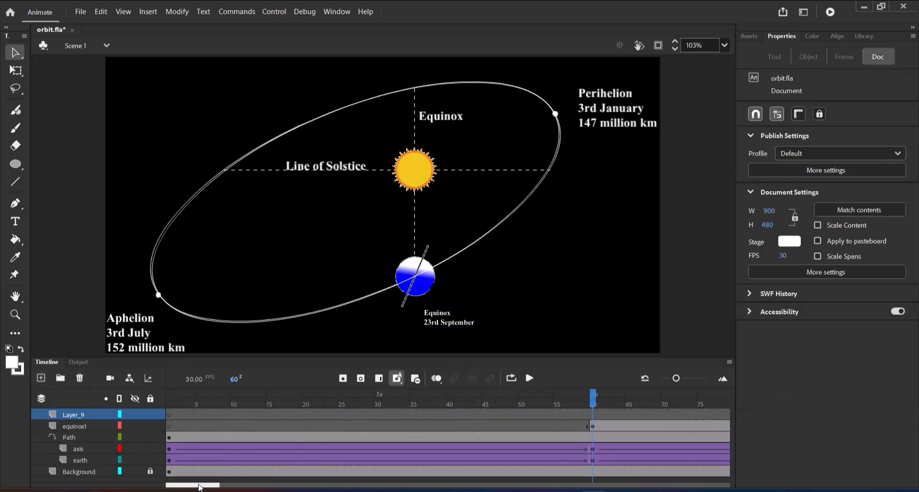
{"action": "left_click_drag", "start_coordinate": [200, 487], "coordinate": [227, 489]}
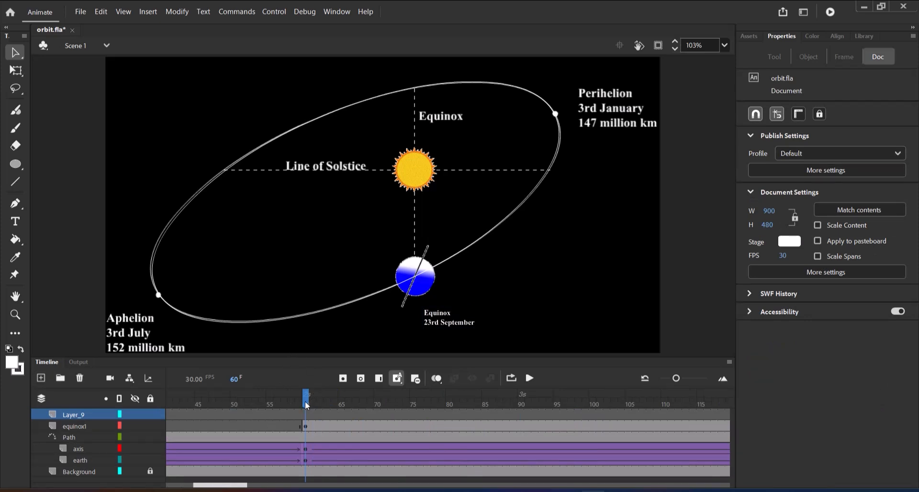
{"action": "left_click_drag", "start_coordinate": [305, 402], "coordinate": [612, 372]}
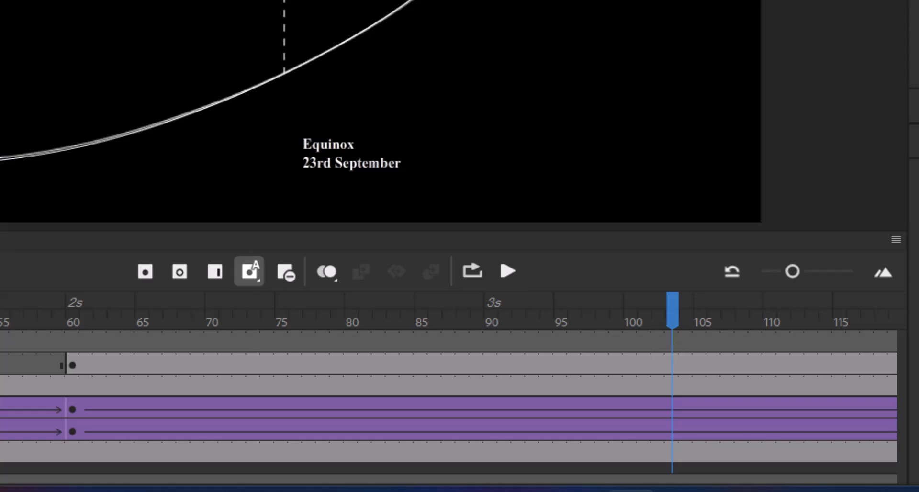
{"action": "left_click", "coordinate": [182, 273]}
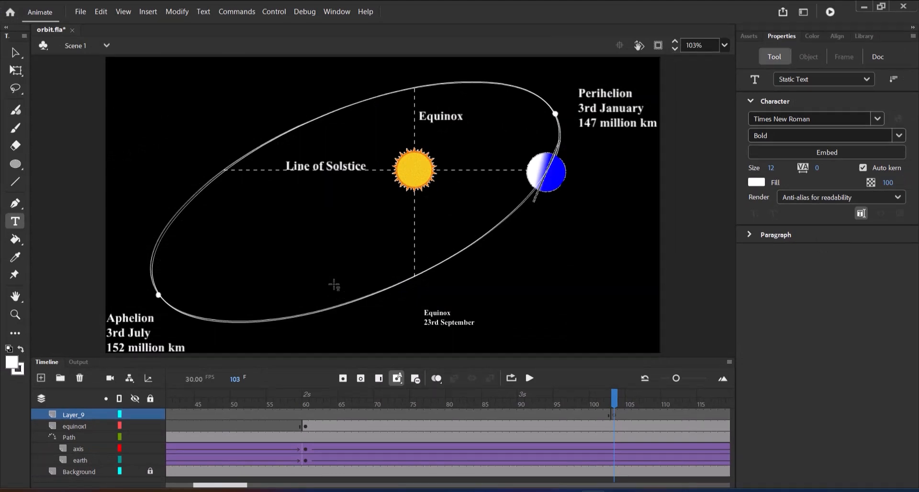
Step: Add the two-line label "Solstice" / "21st December" beside the Earth at frame 103
{"action": "left_click", "coordinate": [580, 179]}
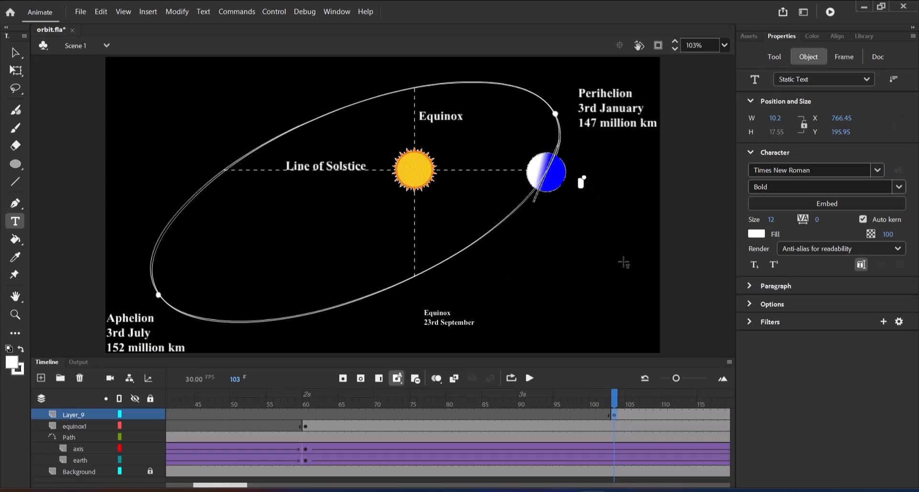
{"action": "type", "text": "Solstice"}
{"action": "key", "text": "Return"}
{"action": "type", "text": "21st December"}
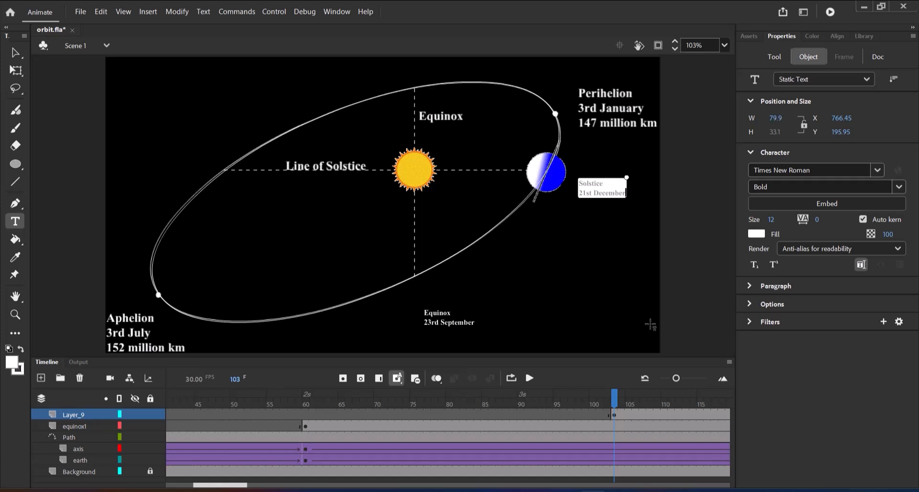
{"action": "left_click", "coordinate": [15, 53]}
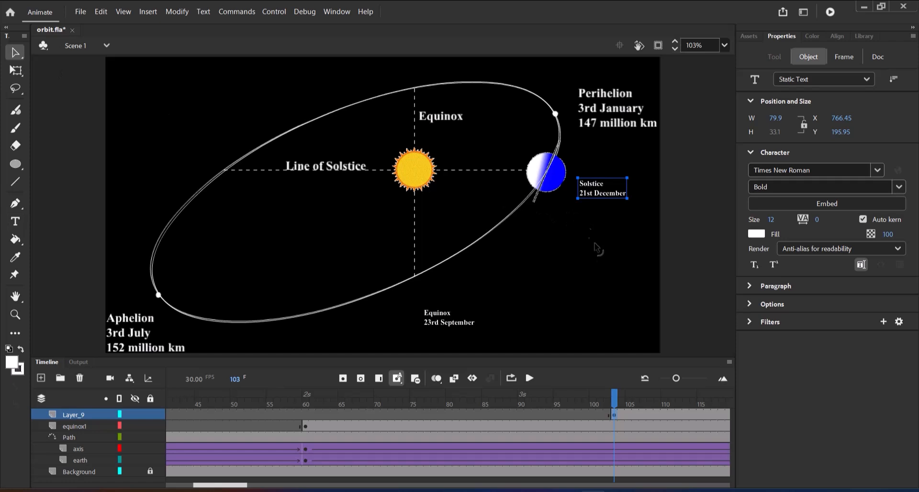
{"action": "left_click_drag", "start_coordinate": [244, 486], "coordinate": [250, 485]}
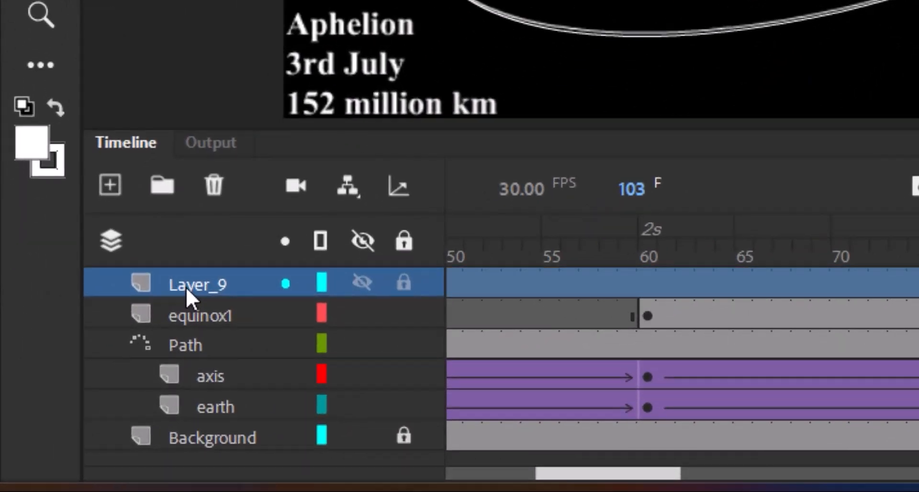
{"action": "double_click", "coordinate": [69, 418]}
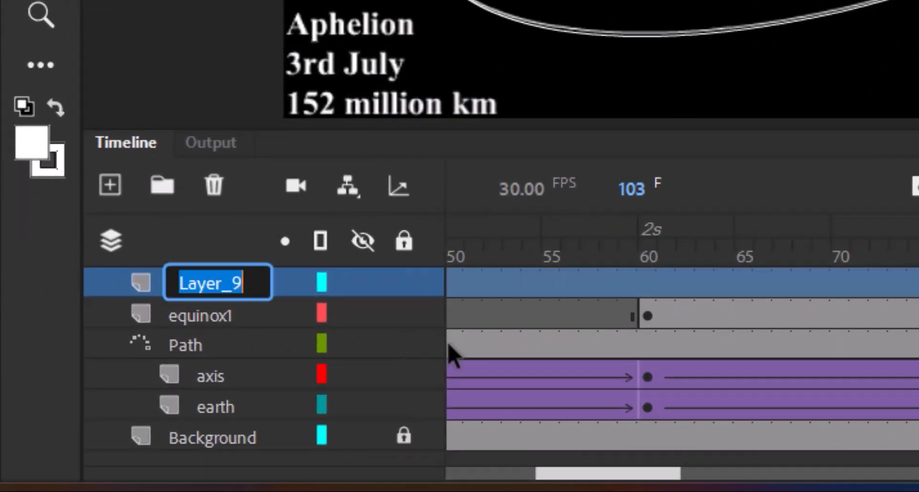
{"action": "type", "text": "s"}
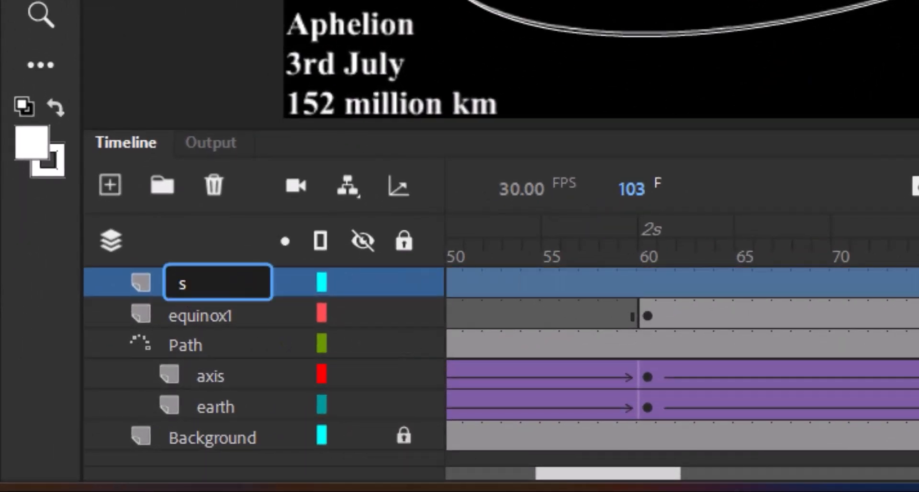
{"action": "type", "text": "olstice"}
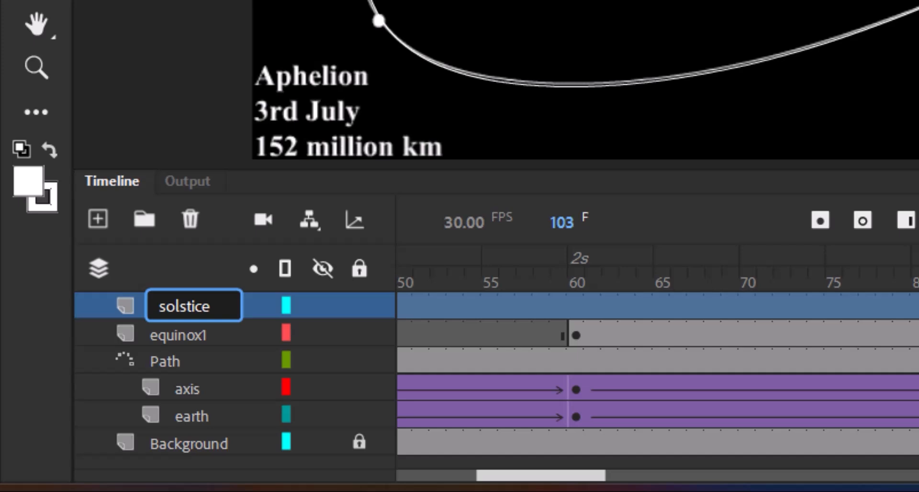
{"action": "type", "text": " 1"}
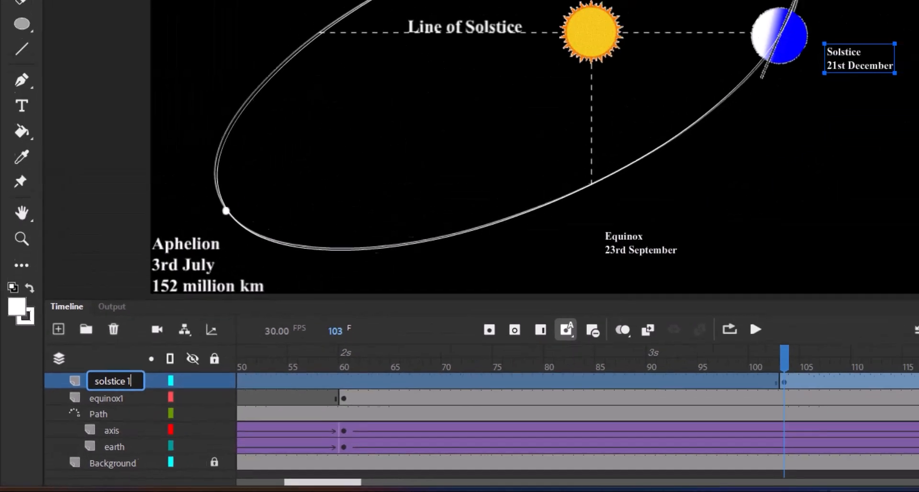
{"action": "key", "text": "Return"}
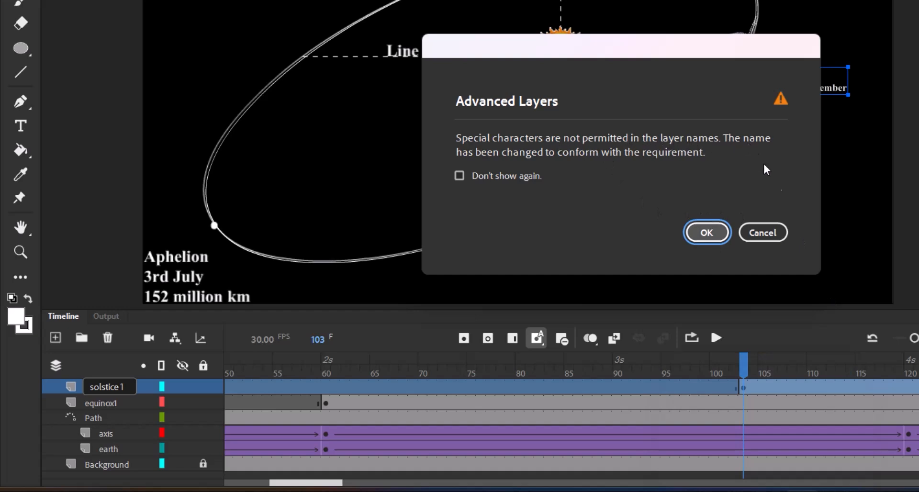
{"action": "left_click", "coordinate": [766, 233]}
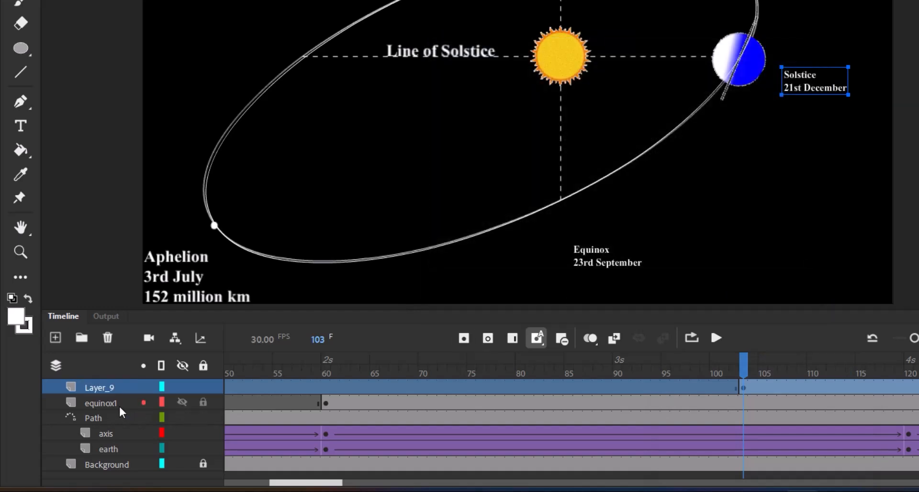
{"action": "double_click", "coordinate": [98, 389]}
{"action": "key", "text": "s"}
{"action": "key", "text": "o"}
{"action": "key", "text": "l"}
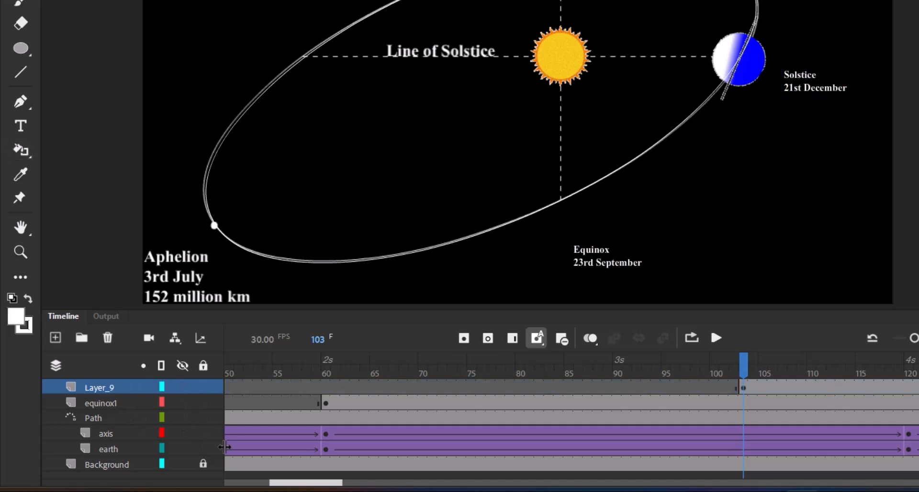
Step: Rename the layer holding the Solstice label as Sol_1
{"action": "double_click", "coordinate": [98, 388]}
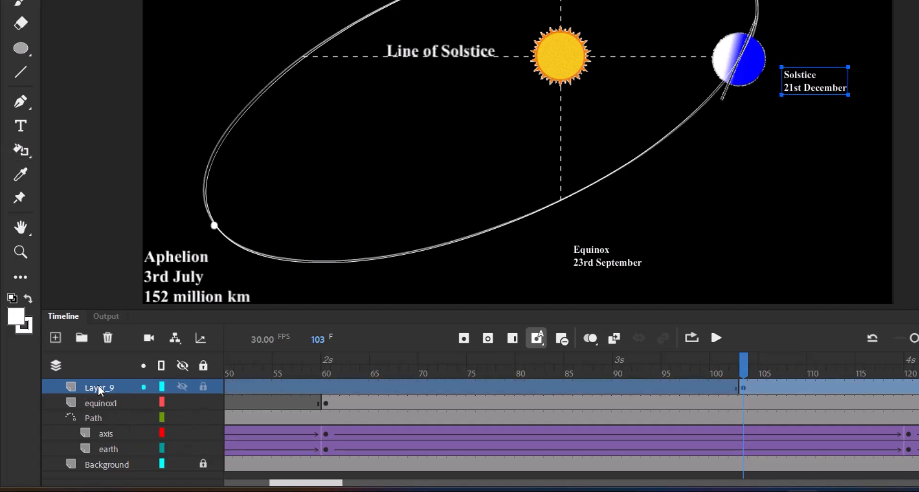
{"action": "type", "text": "Sol"}
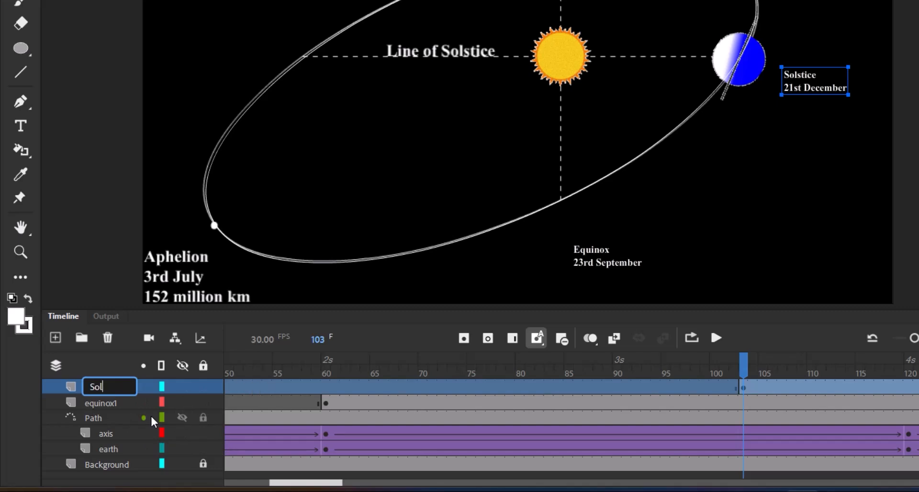
{"action": "type", "text": "_1"}
{"action": "key", "text": "Return"}
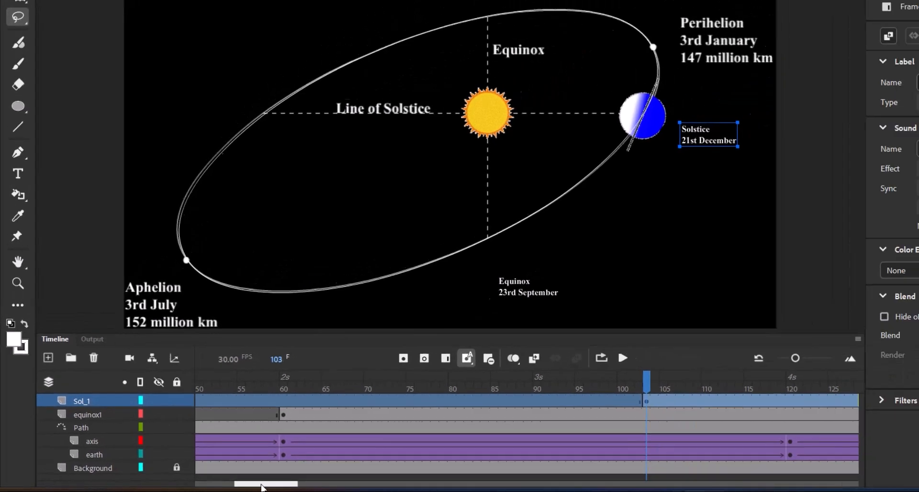
Step: Add a layer above Sol_1 and insert a blank keyframe at frame 152, where the Earth reaches the upper equinox point
{"action": "left_click_drag", "start_coordinate": [303, 483], "coordinate": [308, 483]}
{"action": "left_click_drag", "start_coordinate": [229, 487], "coordinate": [246, 487]}
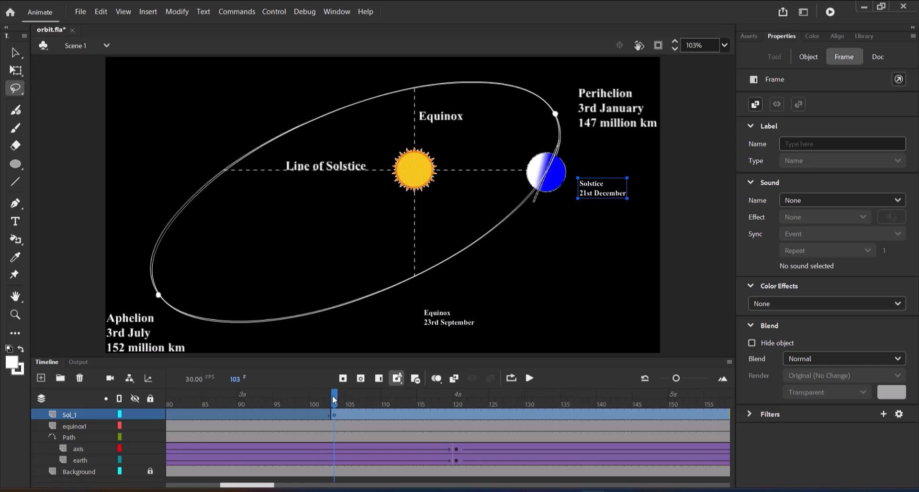
{"action": "left_click_drag", "start_coordinate": [336, 399], "coordinate": [684, 414]}
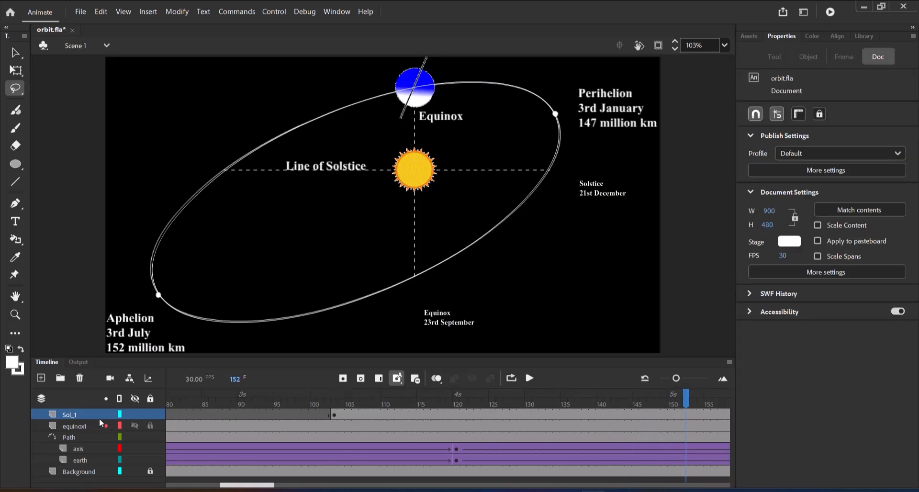
{"action": "left_click", "coordinate": [41, 379]}
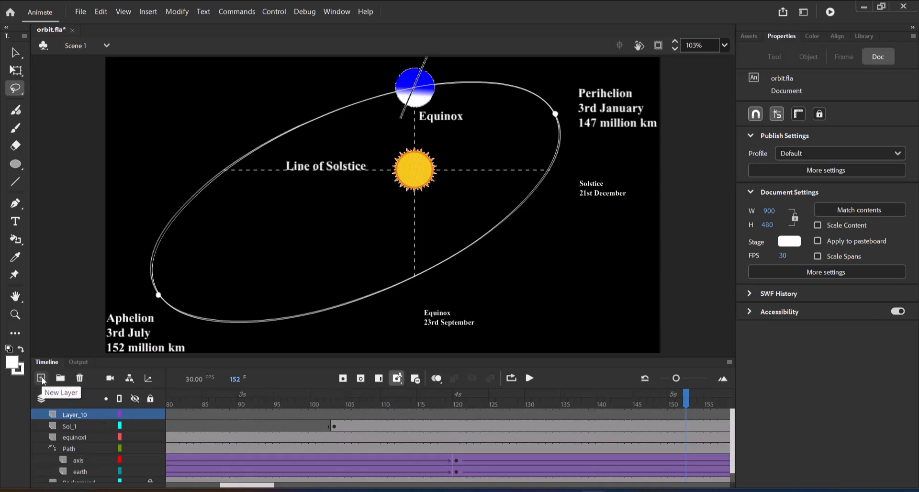
{"action": "left_click", "coordinate": [362, 378]}
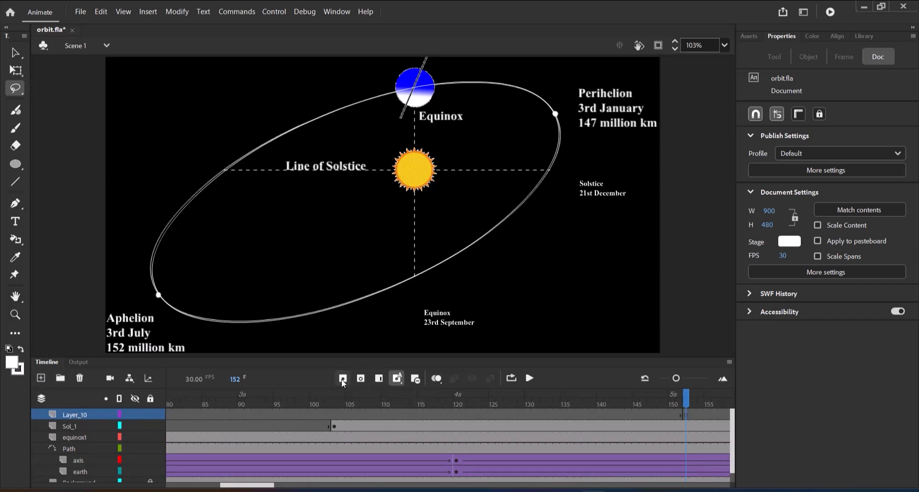
Step: Add the two-line label "Equinox" / "21st March" beside the Earth at frame 152
{"action": "left_click", "coordinate": [15, 222]}
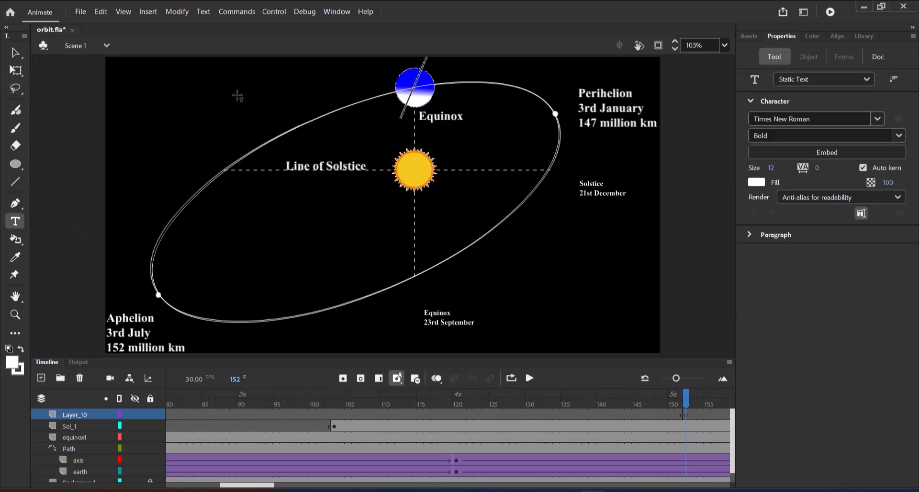
{"action": "left_click", "coordinate": [308, 77]}
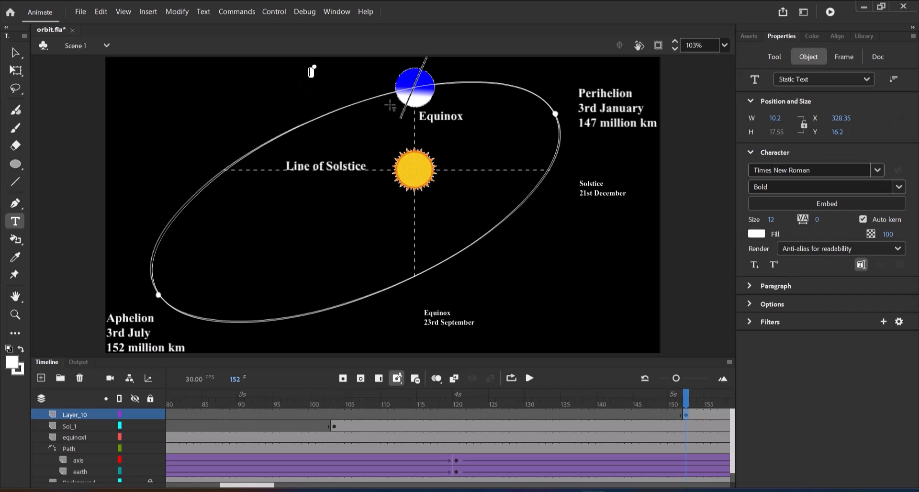
{"action": "type", "text": "Equinox"}
{"action": "key", "text": "Return"}
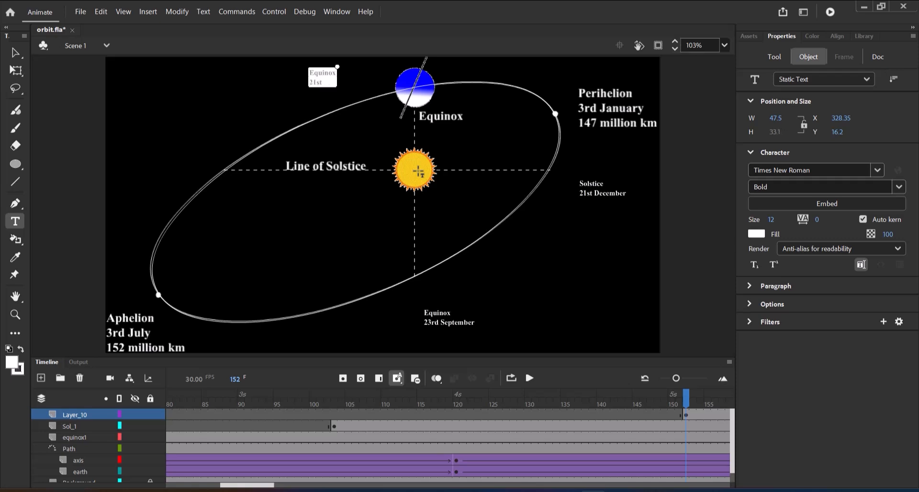
{"action": "type", "text": "21st March"}
{"action": "left_click", "coordinate": [15, 52]}
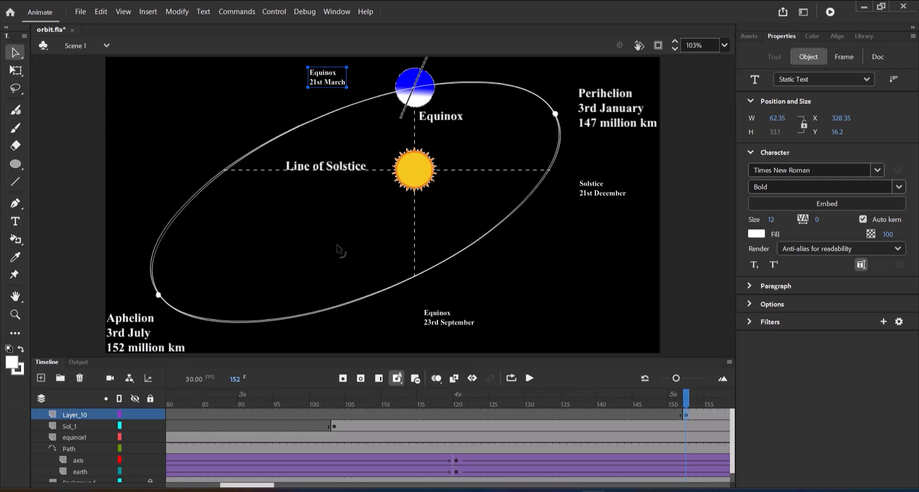
Step: Rename the layer holding the 21st March label as equinox2
{"action": "double_click", "coordinate": [71, 415]}
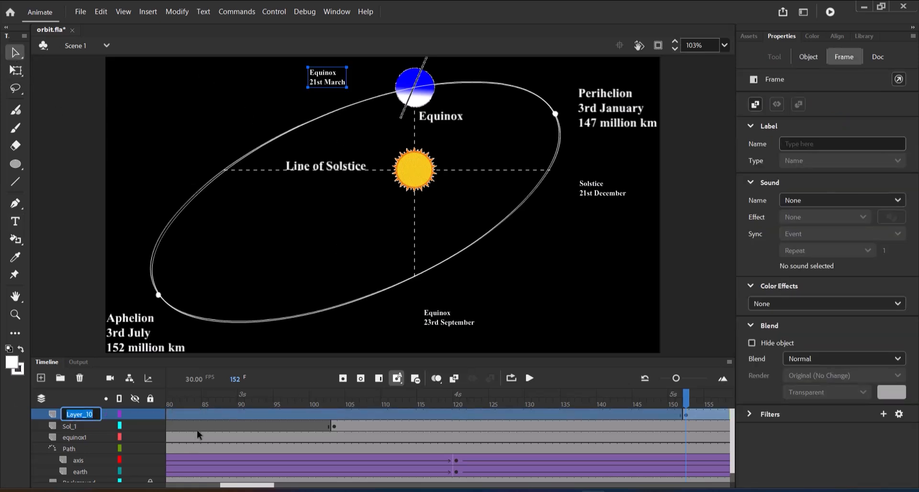
{"action": "type", "text": "equni"}
{"action": "key", "text": "BackSpace"}
{"action": "key", "text": "BackSpace"}
{"action": "type", "text": "inox2"}
{"action": "key", "text": "Return"}
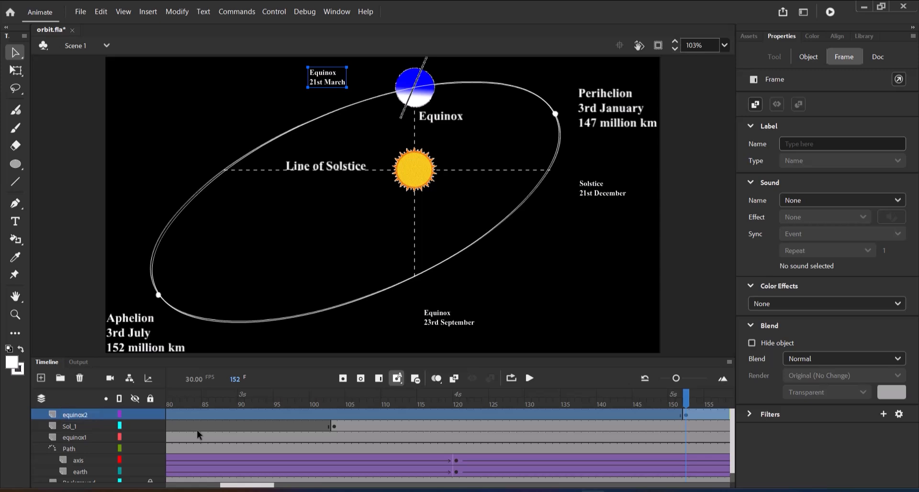
Step: Add a layer above equinox2 and insert a blank keyframe at frame 200, where the Earth reaches the solstice line again
{"action": "left_click_drag", "start_coordinate": [249, 485], "coordinate": [284, 488]}
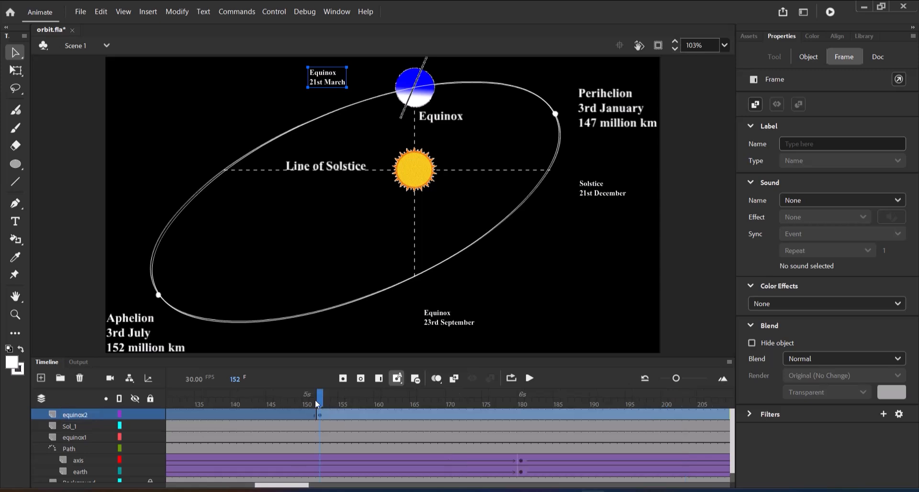
{"action": "left_click_drag", "start_coordinate": [320, 400], "coordinate": [666, 401]}
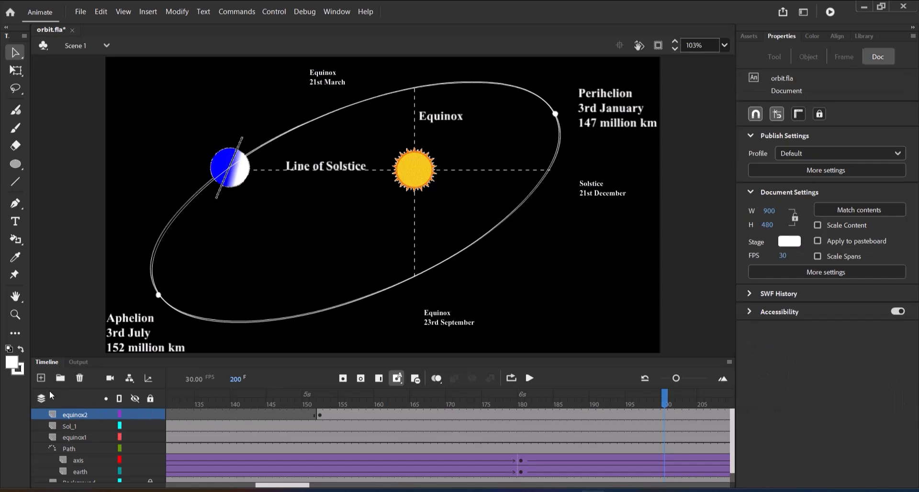
{"action": "left_click", "coordinate": [41, 377]}
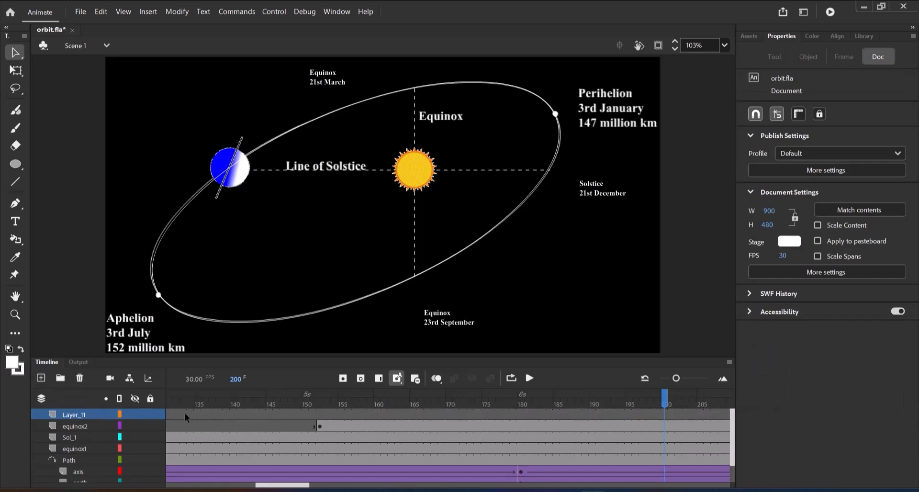
{"action": "left_click", "coordinate": [360, 379]}
Step: Add a two-line solstice label dated "21st June" beside the Earth at frame 200
{"action": "left_click", "coordinate": [15, 221]}
{"action": "left_click", "coordinate": [135, 143]}
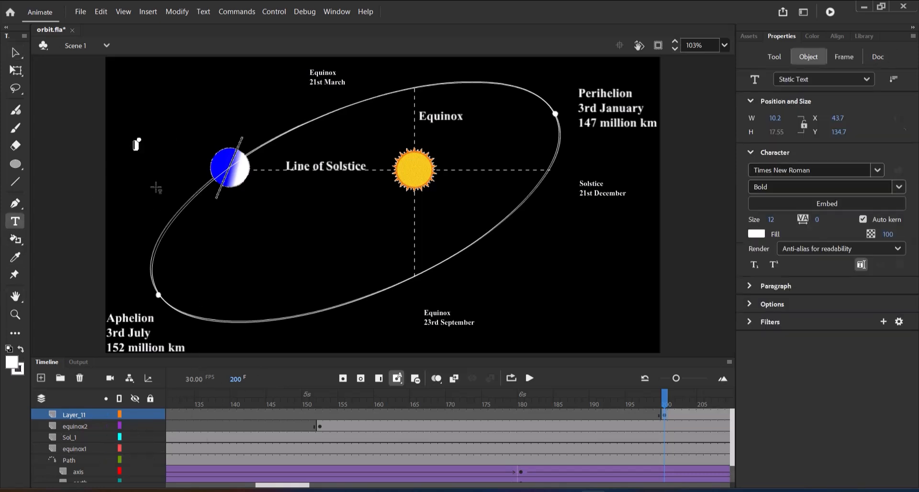
{"action": "type", "text": "Solstice"}
{"action": "key", "text": "Return"}
{"action": "type", "text": "21st June"}
{"action": "left_click", "coordinate": [15, 53]}
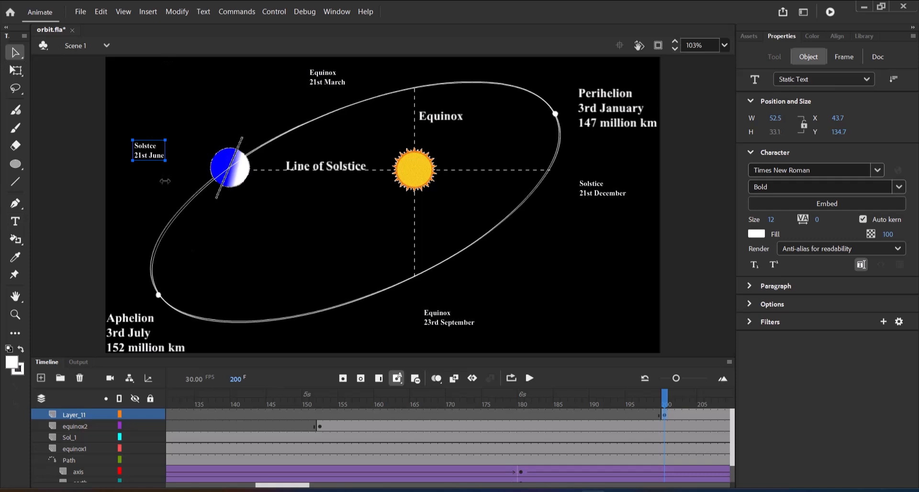
Step: Correct the spelling in the first line of the 21st June label to "Solstice"
{"action": "left_click", "coordinate": [15, 315]}
{"action": "left_click_drag", "start_coordinate": [124, 130], "coordinate": [146, 155]}
{"action": "scroll", "coordinate": [187, 156], "scroll_direction": "down", "scroll_amount": 3}
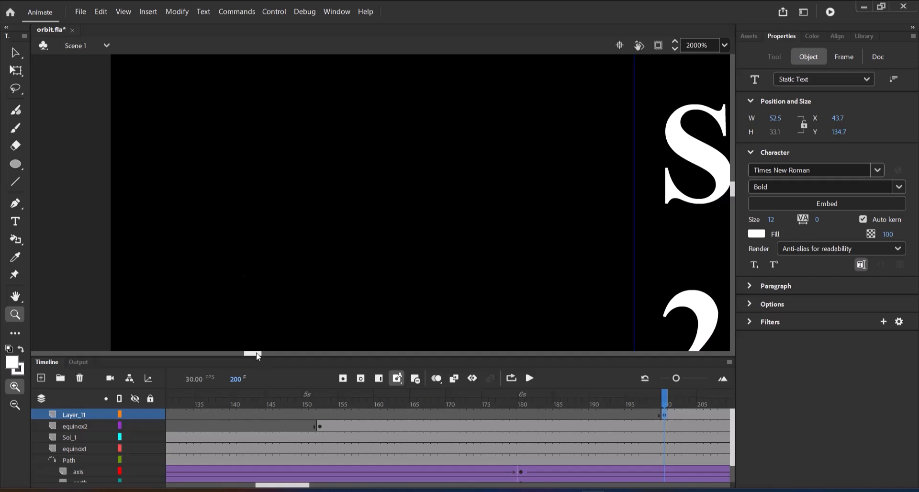
{"action": "left_click_drag", "start_coordinate": [257, 353], "coordinate": [269, 353]}
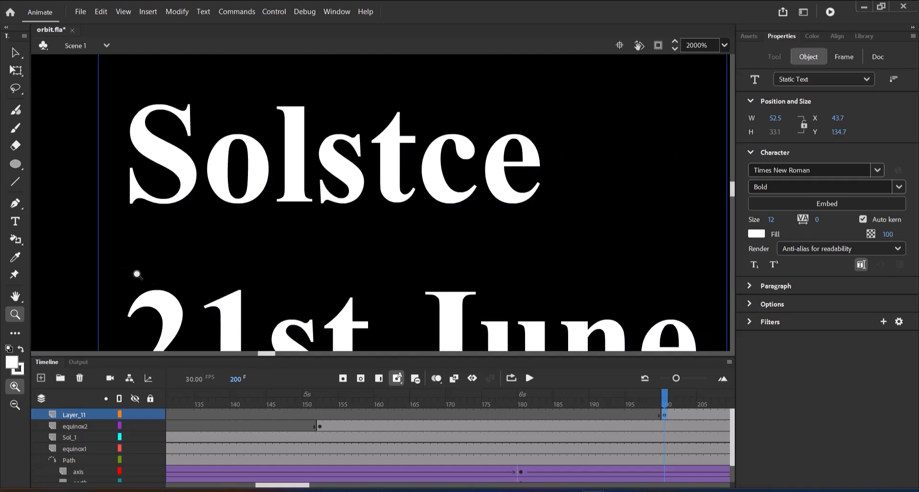
{"action": "left_click", "coordinate": [15, 222]}
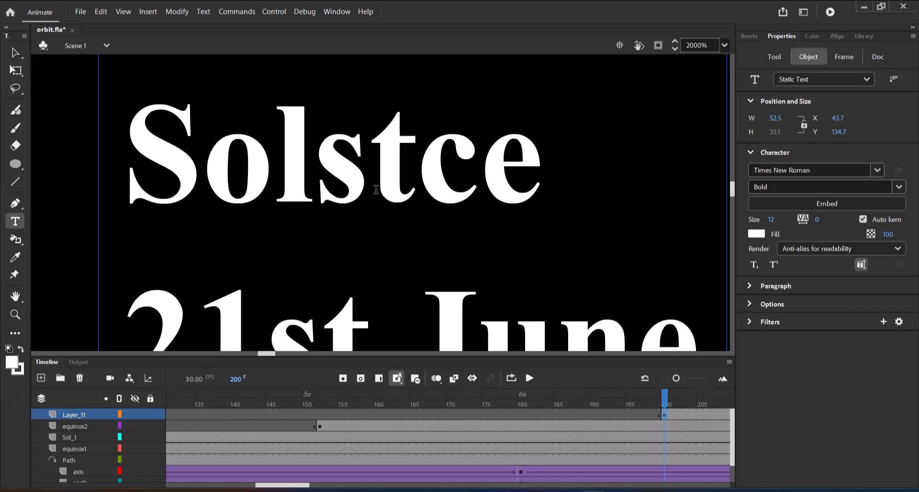
{"action": "left_click", "coordinate": [416, 186]}
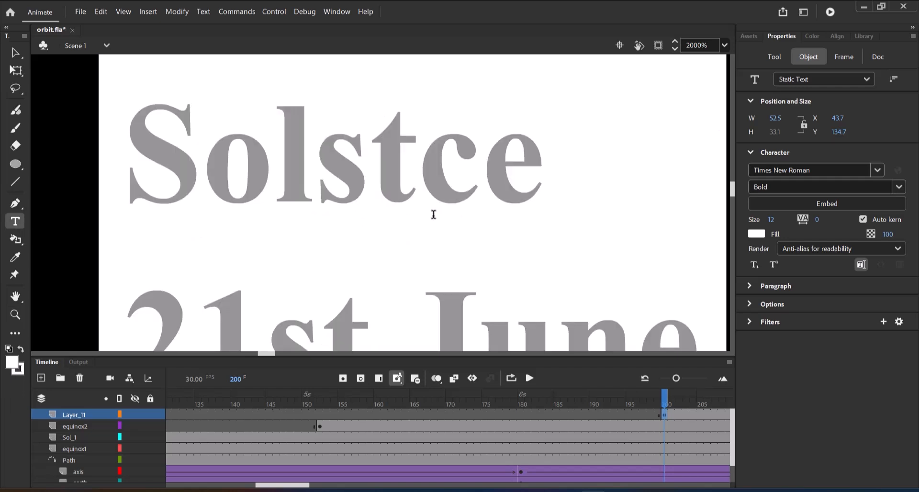
{"action": "type", "text": "i"}
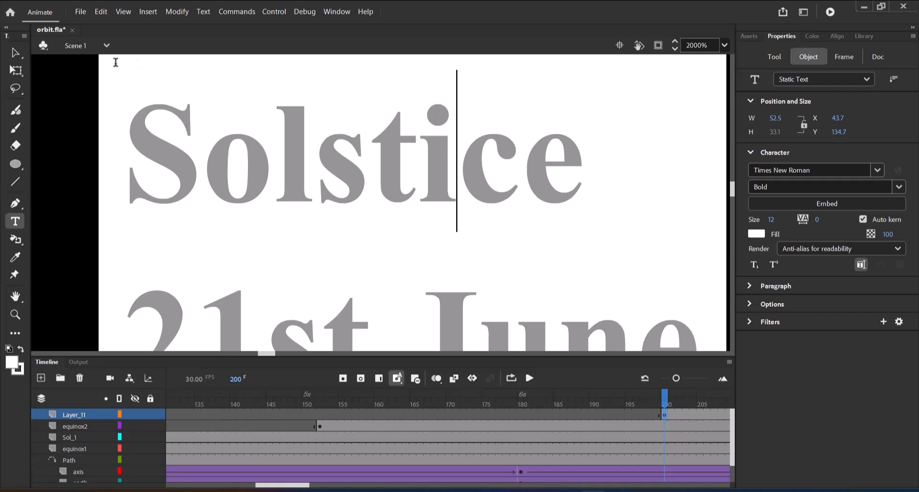
{"action": "left_click", "coordinate": [16, 53]}
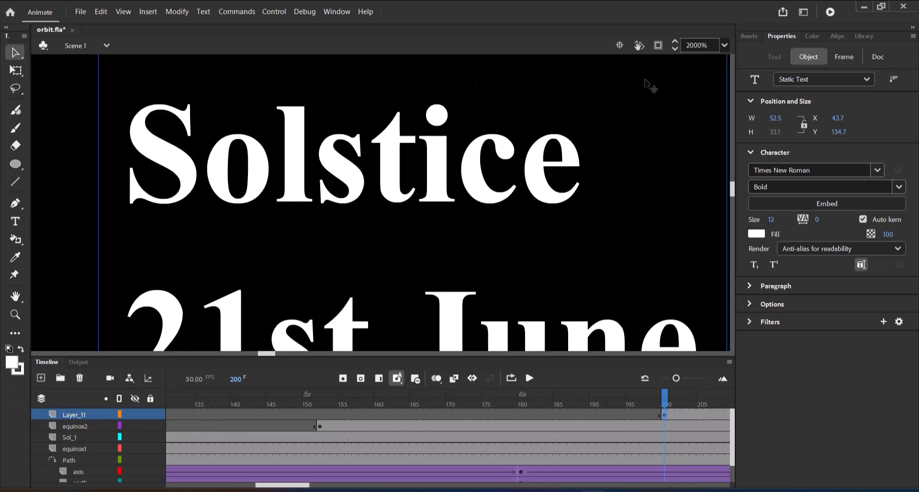
{"action": "left_click", "coordinate": [725, 43]}
{"action": "left_click", "coordinate": [734, 60]}
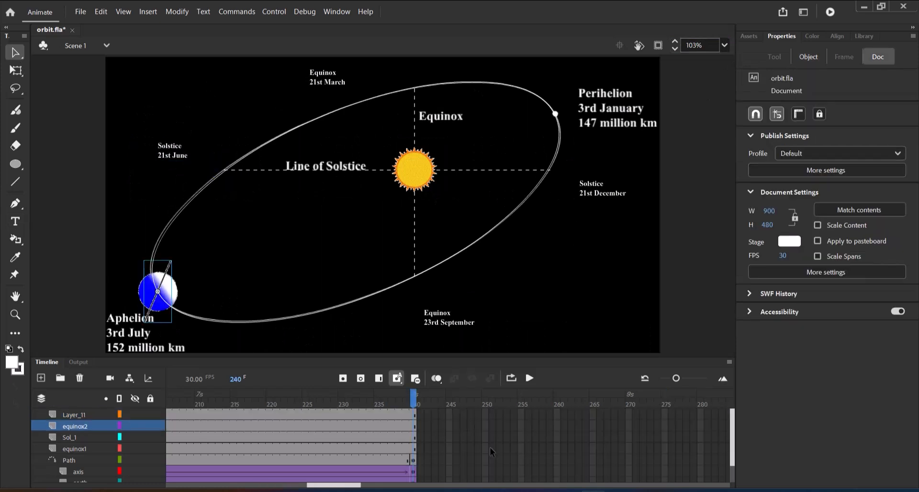
Step: Test the movie in Animate and maximize the preview window to check the orbit and the label timing
{"action": "left_click", "coordinate": [280, 12]}
{"action": "mouse_move", "coordinate": [300, 137]}
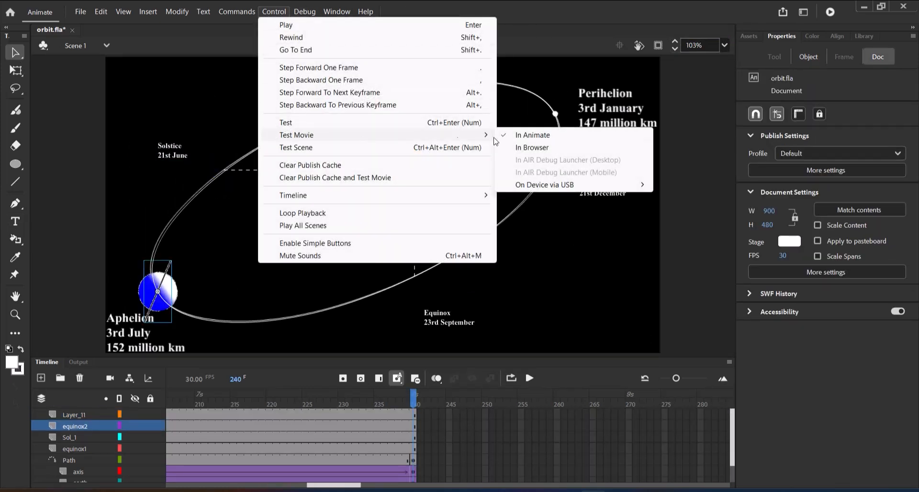
{"action": "left_click", "coordinate": [537, 135]}
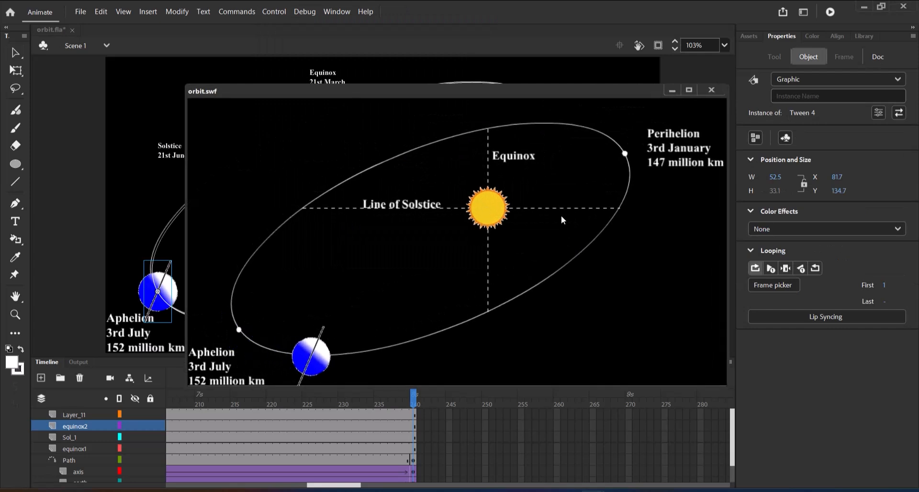
{"action": "left_click", "coordinate": [689, 90]}
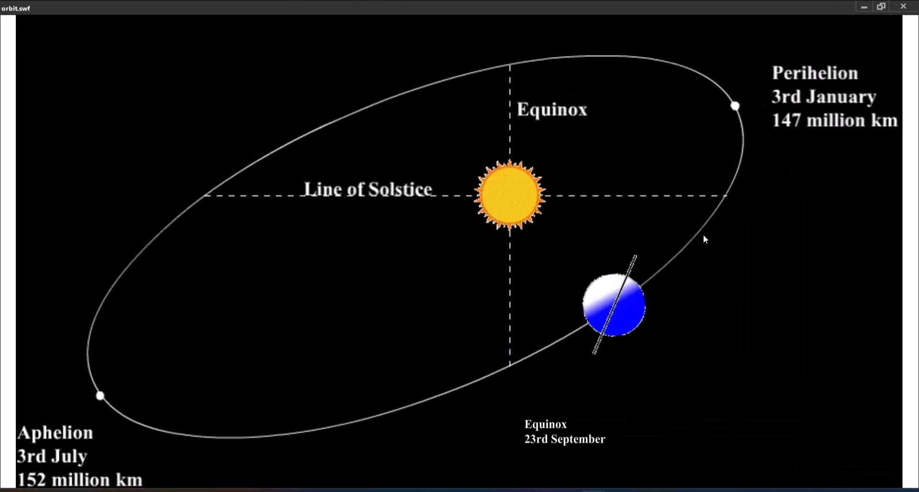